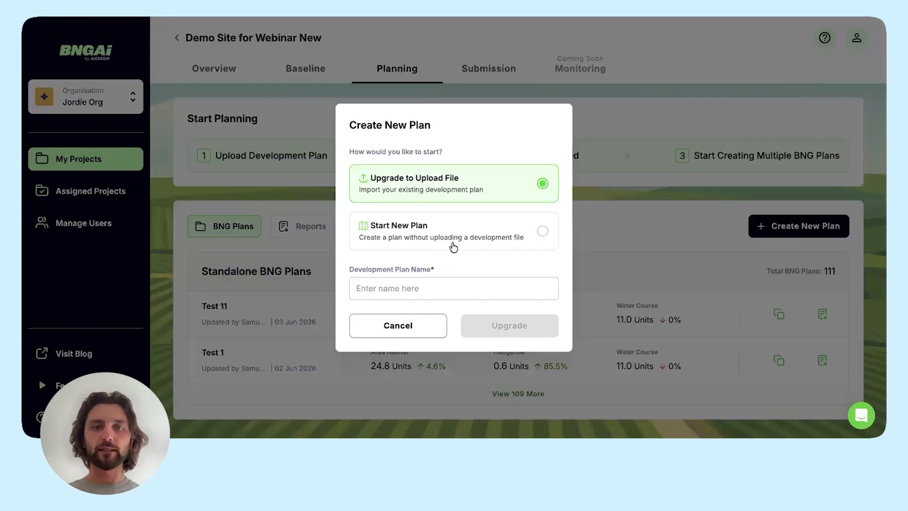
Step: Start a new BNG plan without uploading a development file, naming it "030626 Test 1"
{"action": "left_click", "coordinate": [473, 238]}
{"action": "left_click", "coordinate": [433, 291]}
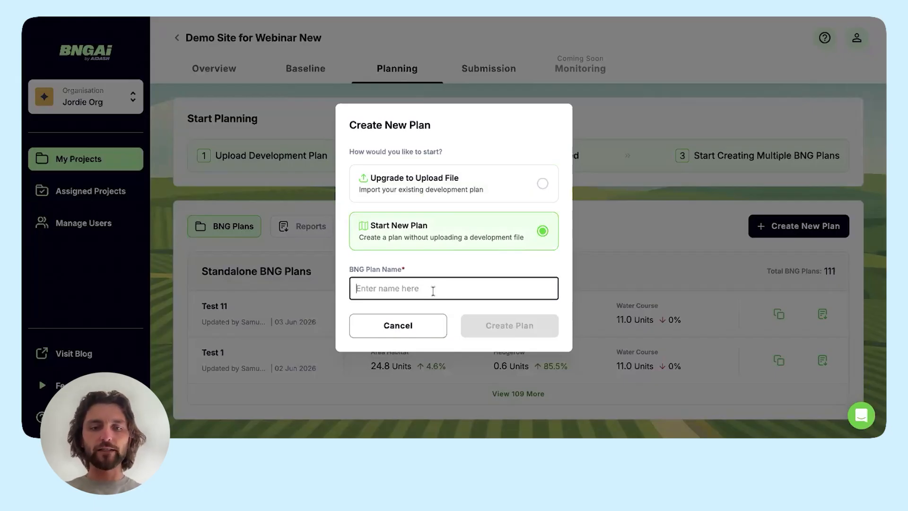
{"action": "type", "text": "030626 Test 1"}
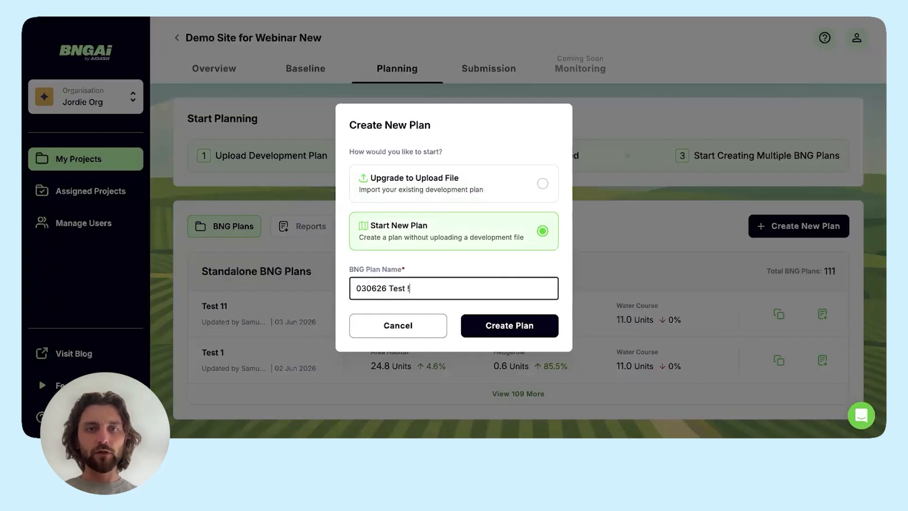
{"action": "left_click", "coordinate": [516, 324]}
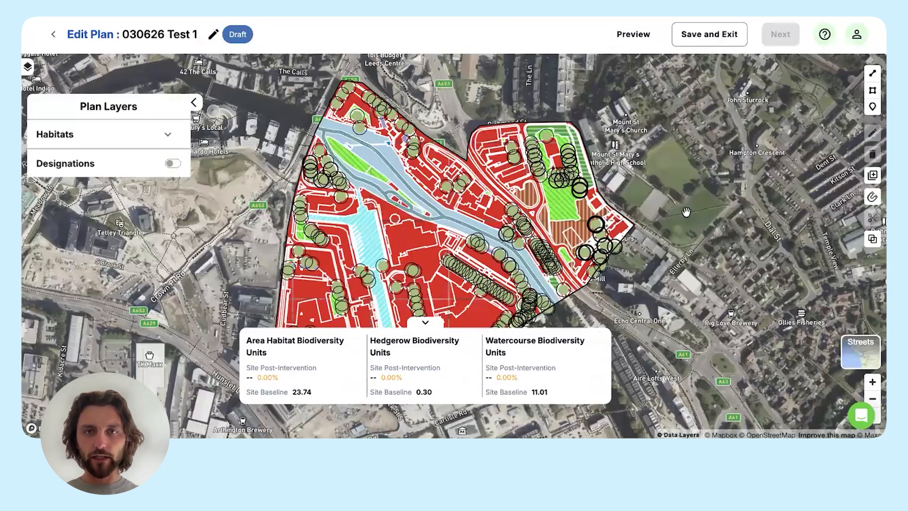
Step: Select the modified grassland parcel south of the school building (habitat reference 209) and start creating its target habitat
{"action": "scroll", "coordinate": [653, 181], "scroll_direction": "down", "scroll_amount": 2}
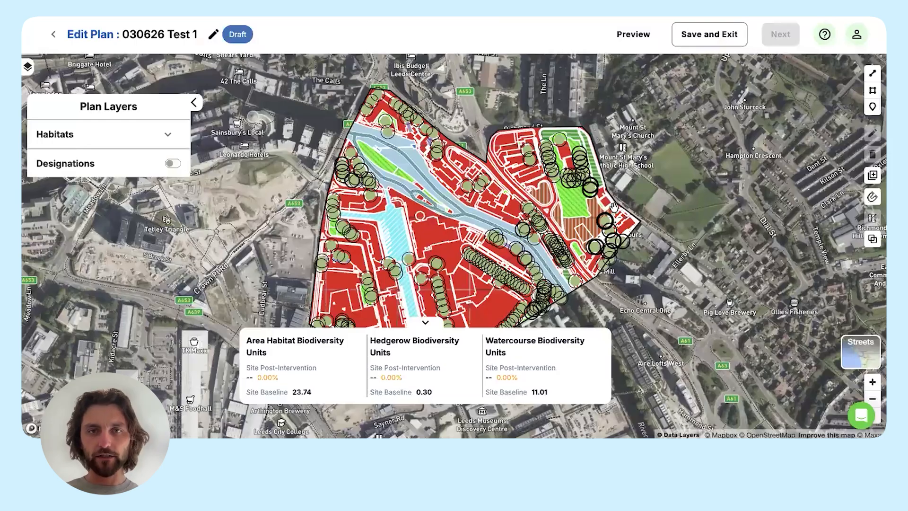
{"action": "scroll", "coordinate": [614, 208], "scroll_direction": "down", "scroll_amount": 2}
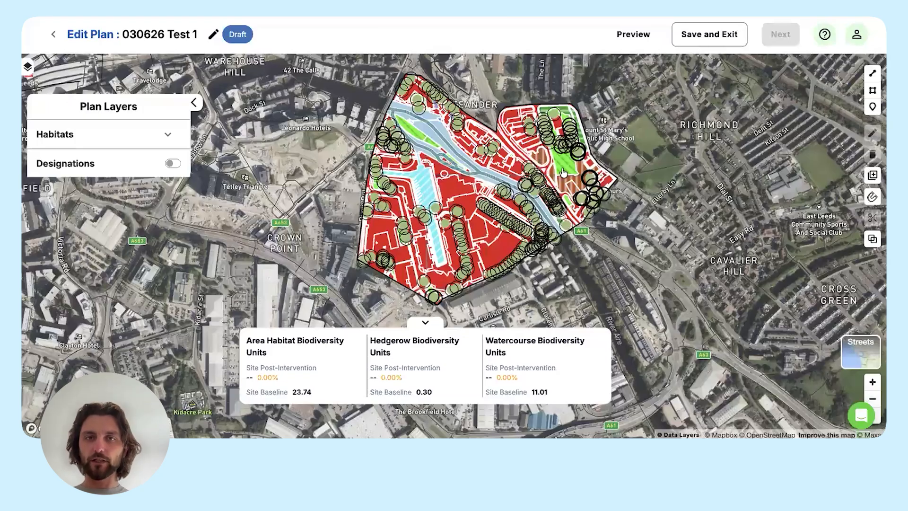
{"action": "scroll", "coordinate": [591, 152], "scroll_direction": "up", "scroll_amount": 3}
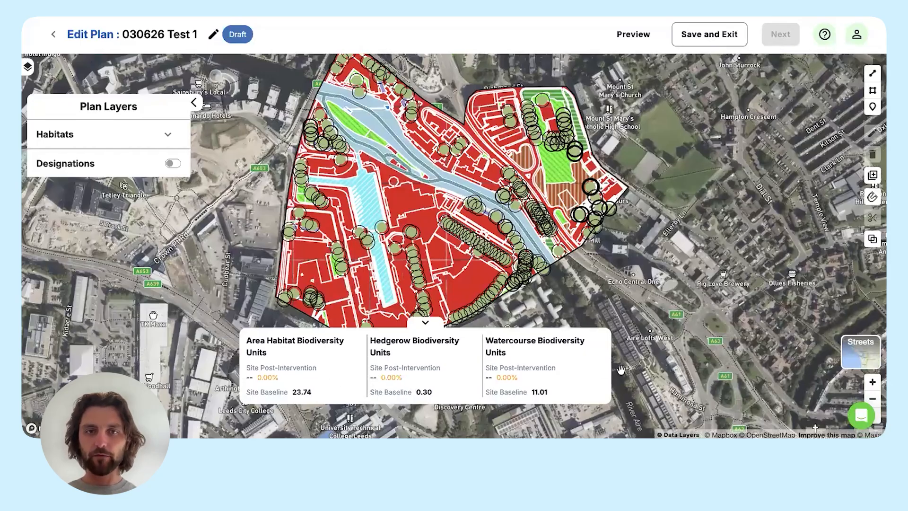
{"action": "scroll", "coordinate": [584, 117], "scroll_direction": "up", "scroll_amount": 2}
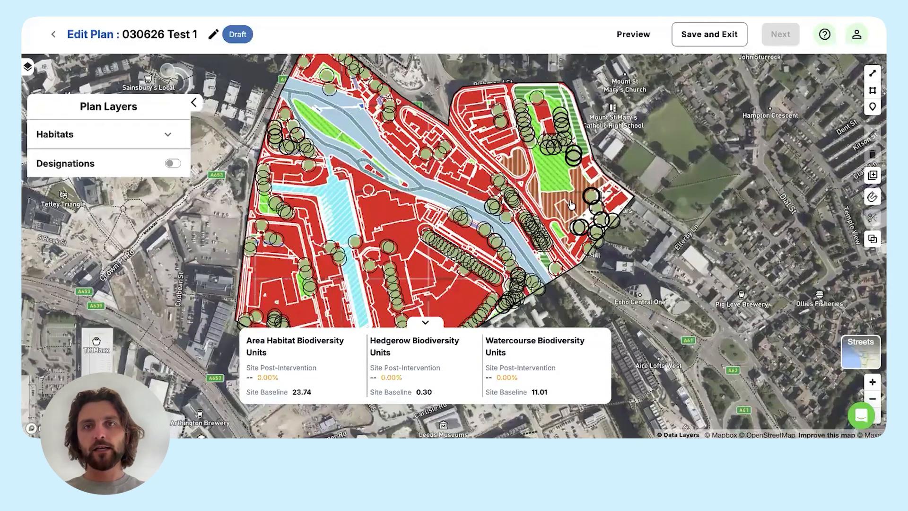
{"action": "scroll", "coordinate": [550, 178], "scroll_direction": "up", "scroll_amount": 2}
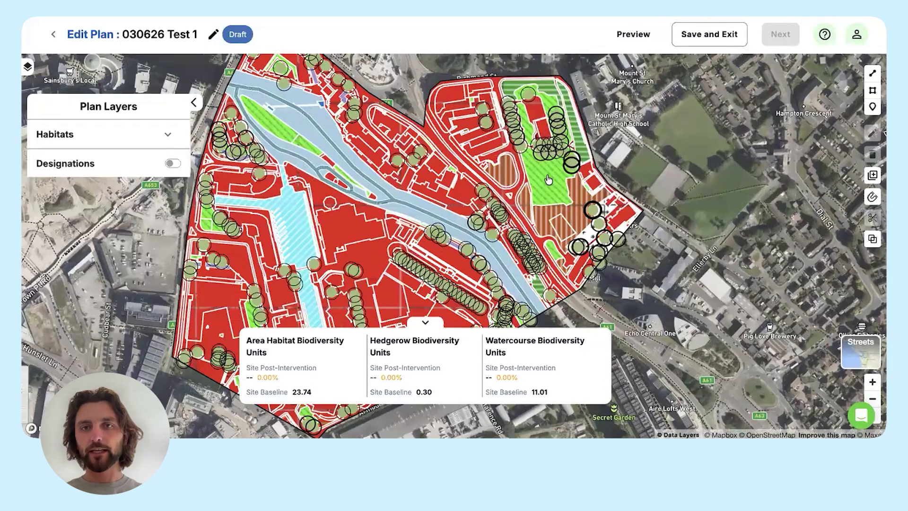
{"action": "scroll", "coordinate": [549, 178], "scroll_direction": "up", "scroll_amount": 1}
{"action": "left_click", "coordinate": [548, 180]}
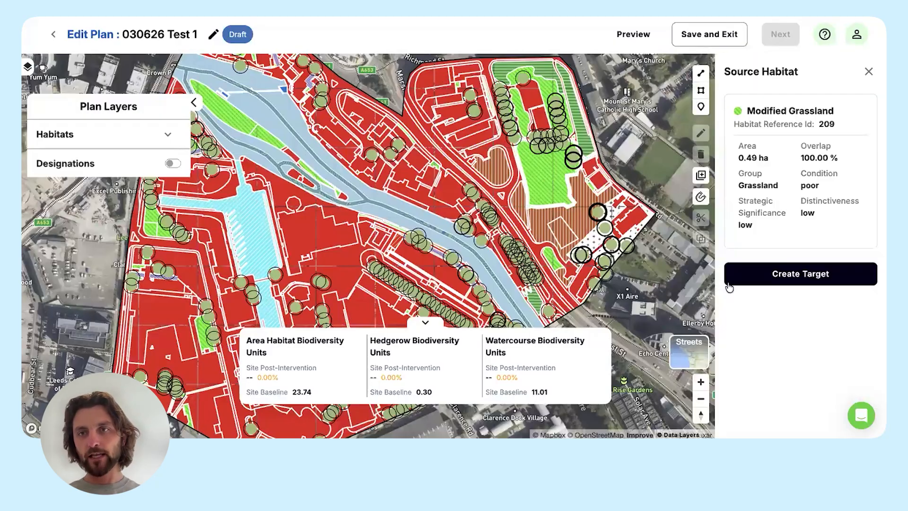
{"action": "left_click", "coordinate": [795, 279]}
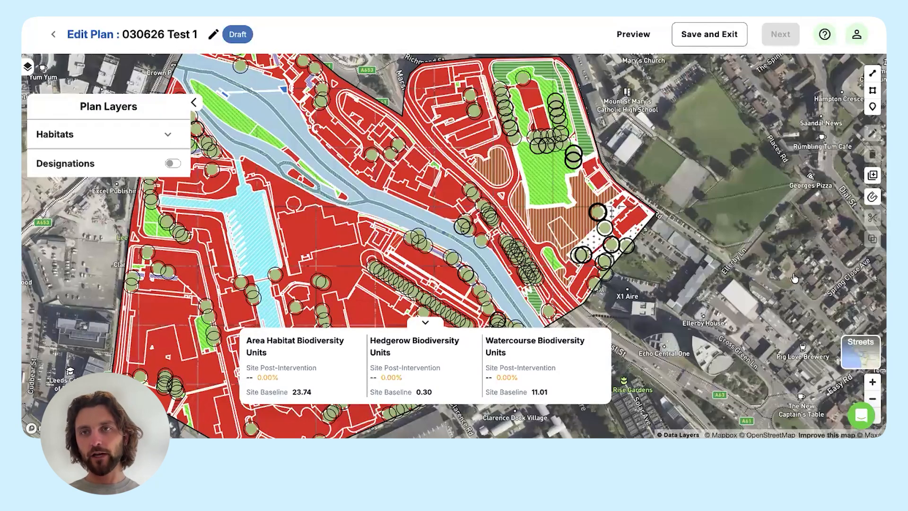
Step: Define the parcel's target as Grassland, Modified grassland, with Good condition and Low strategic significance, and apply it
{"action": "left_click", "coordinate": [813, 108]}
{"action": "left_click", "coordinate": [795, 192]}
{"action": "left_click", "coordinate": [795, 142]}
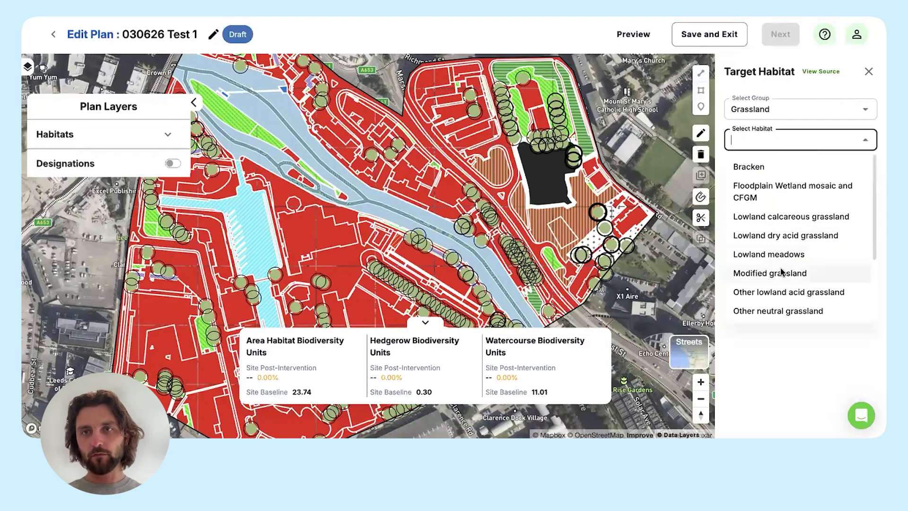
{"action": "left_click", "coordinate": [786, 273]}
{"action": "left_click", "coordinate": [778, 174]}
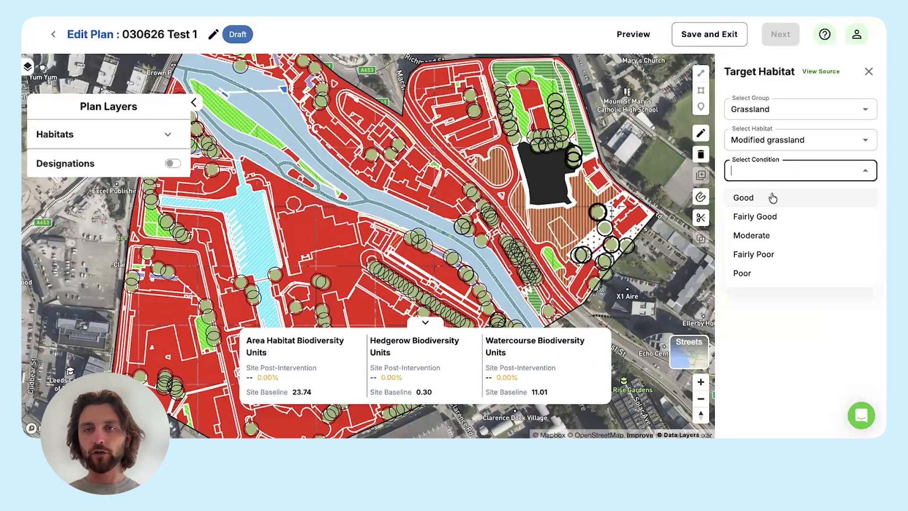
{"action": "left_click", "coordinate": [771, 194]}
{"action": "left_click", "coordinate": [774, 199]}
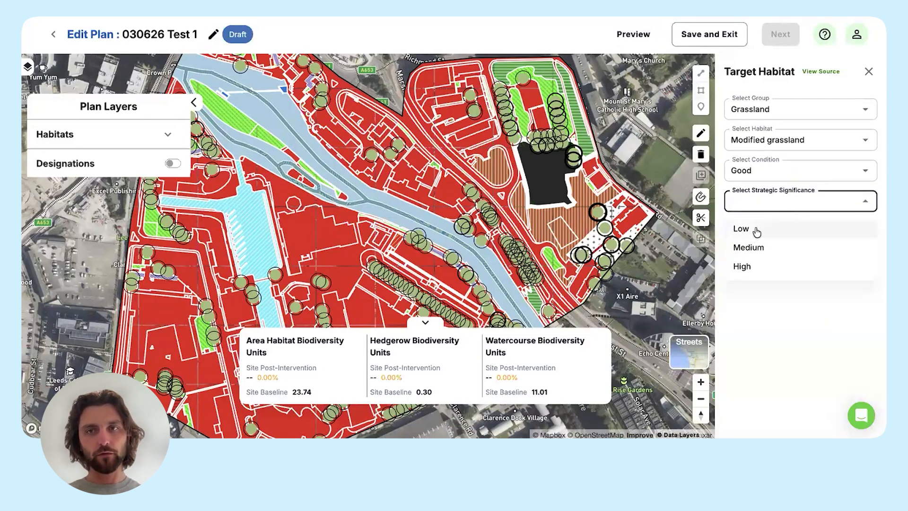
{"action": "left_click", "coordinate": [758, 234]}
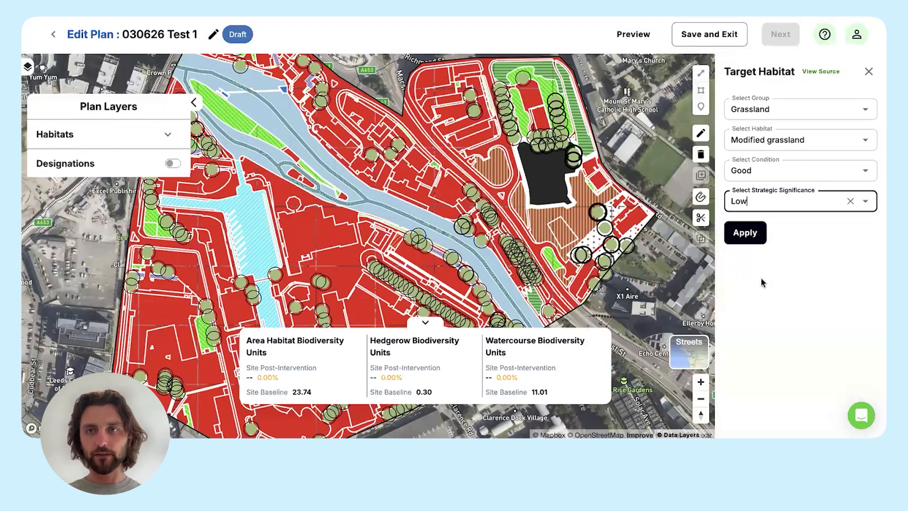
{"action": "left_click", "coordinate": [747, 238]}
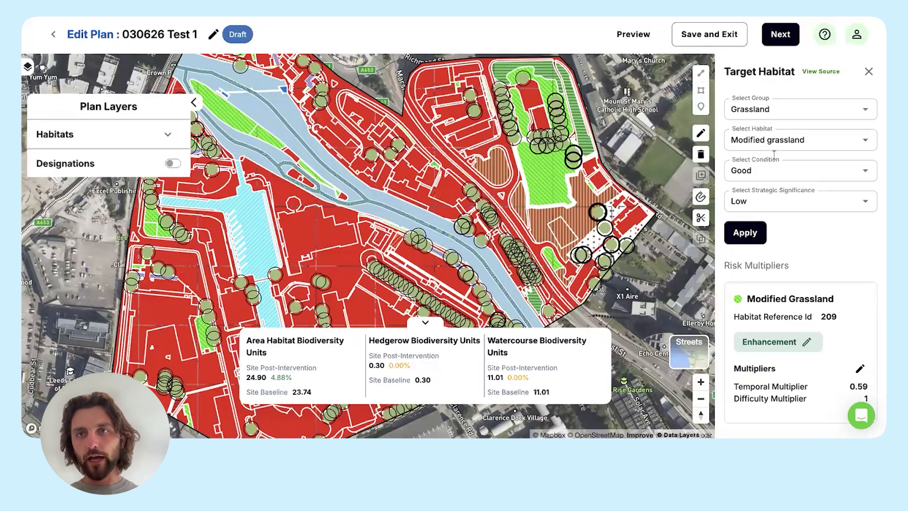
Step: Reclassify the Modified Grassland target as Creation, and review its temporal and difficulty risk multipliers without changing them
{"action": "left_click", "coordinate": [807, 342]}
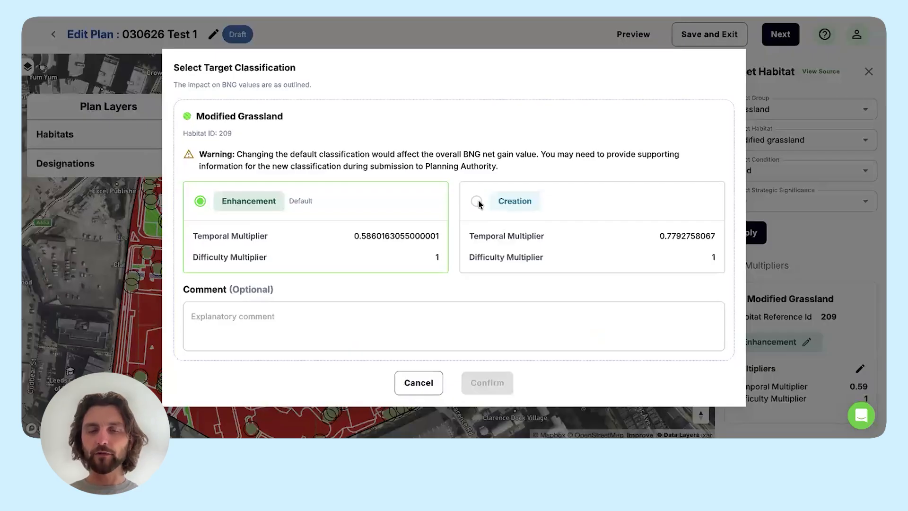
{"action": "left_click", "coordinate": [477, 201]}
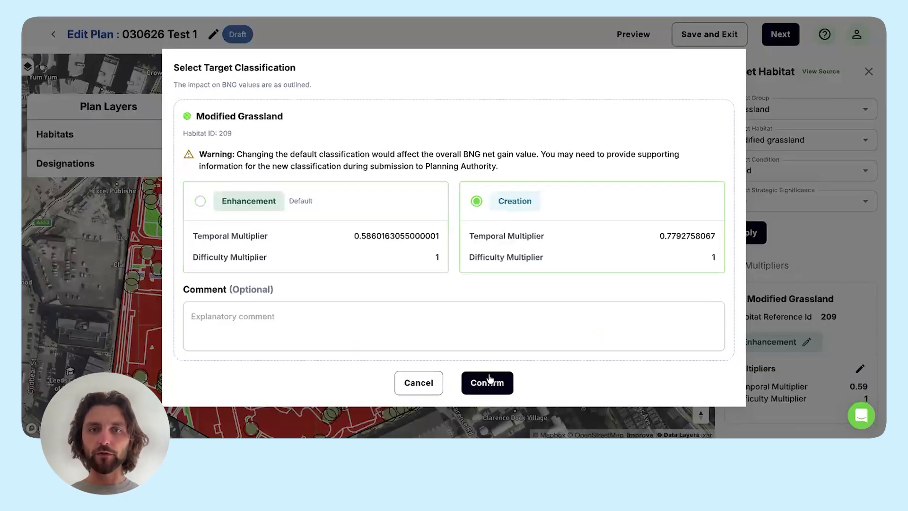
{"action": "left_click", "coordinate": [503, 384]}
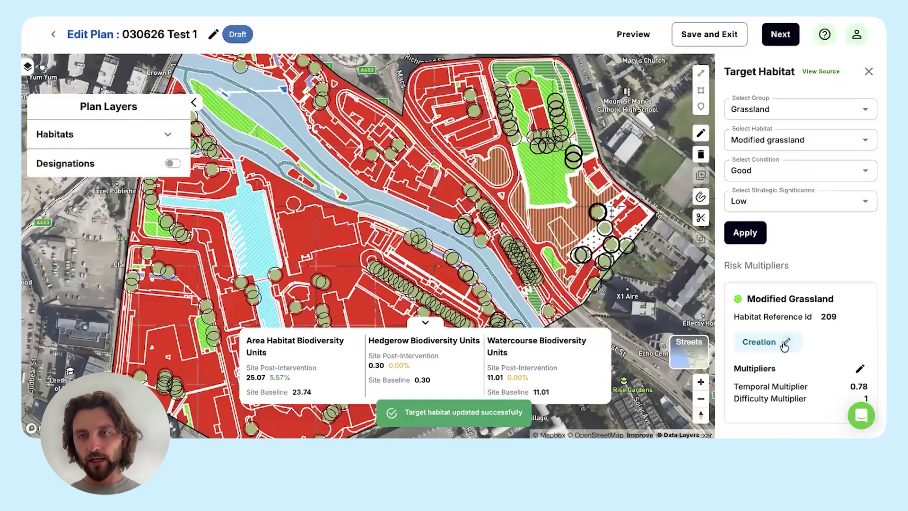
{"action": "left_click", "coordinate": [860, 369]}
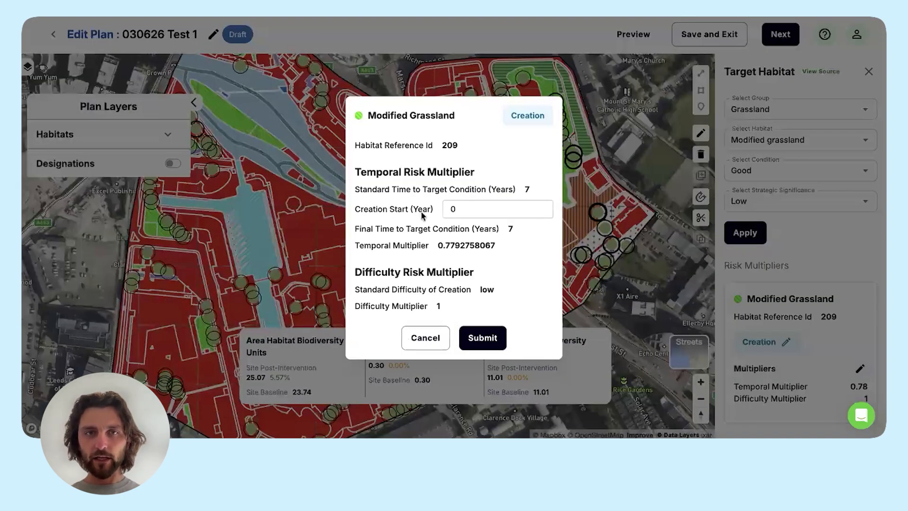
{"action": "left_click", "coordinate": [425, 338]}
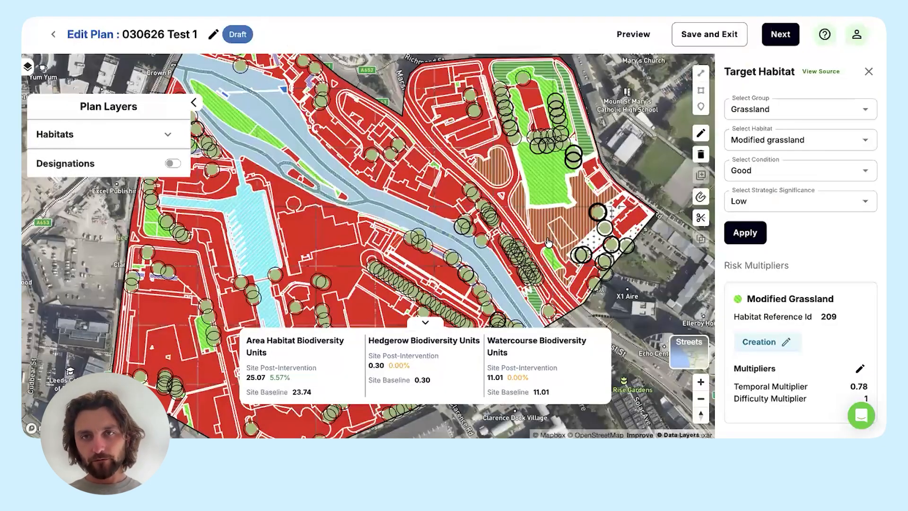
Step: Try to split the modified grassland parcel with a cut line across its middle, save it, and refresh the plan
{"action": "left_click_drag", "start_coordinate": [543, 166], "coordinate": [496, 226]}
{"action": "scroll", "coordinate": [496, 226], "scroll_direction": "up", "scroll_amount": 2}
{"action": "scroll", "coordinate": [496, 226], "scroll_direction": "up", "scroll_amount": 1}
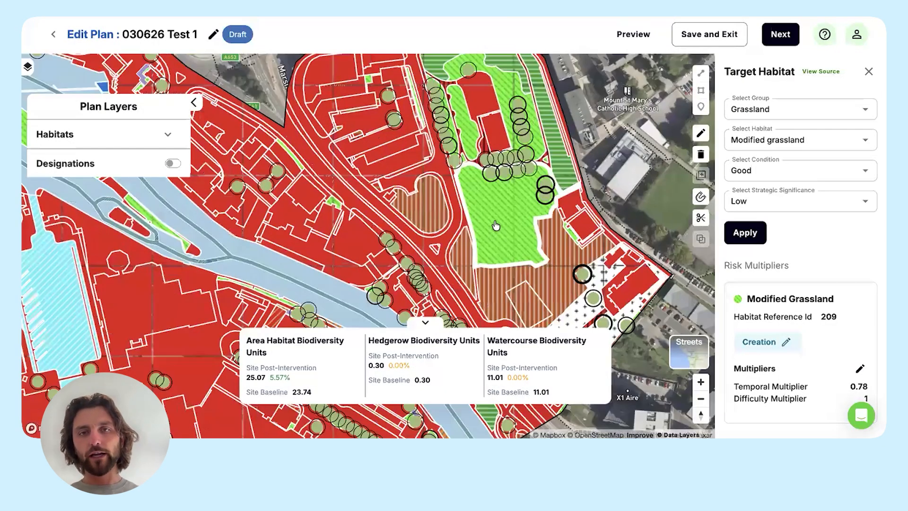
{"action": "left_click", "coordinate": [700, 217]}
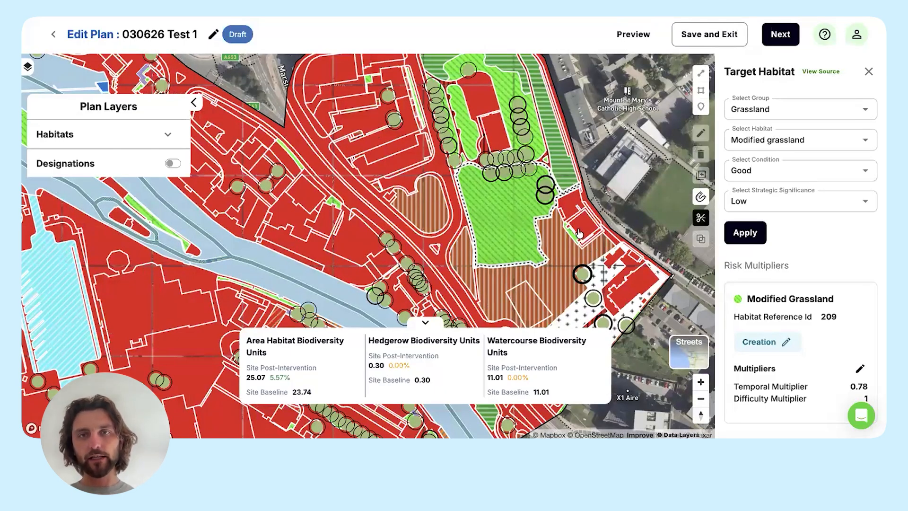
{"action": "left_click", "coordinate": [546, 222]}
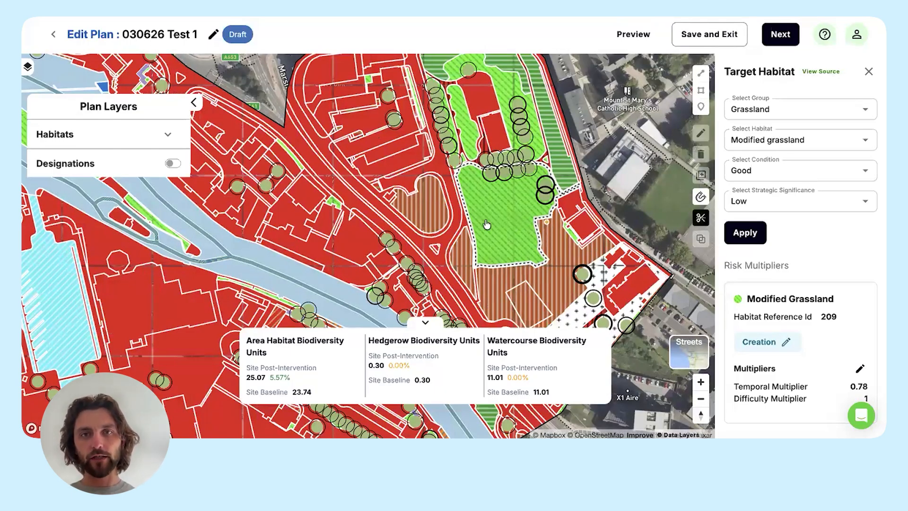
{"action": "left_click", "coordinate": [442, 214]}
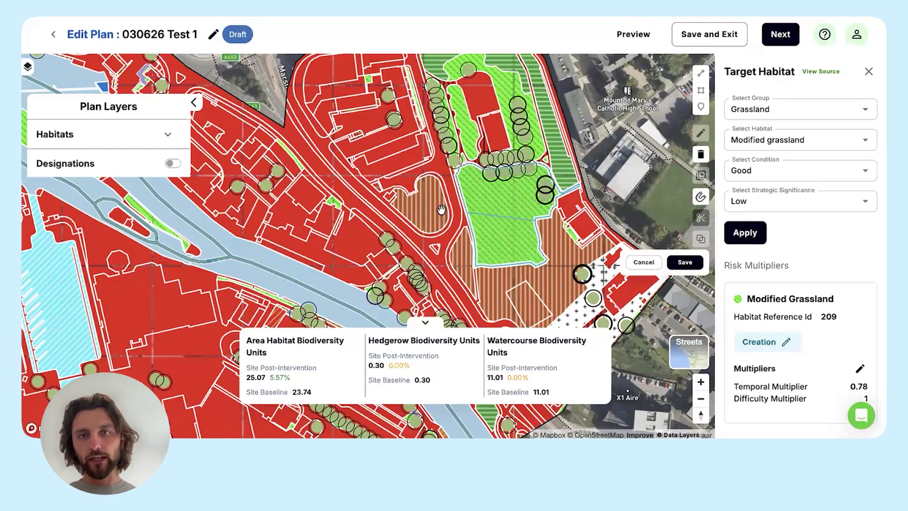
{"action": "left_click", "coordinate": [681, 262]}
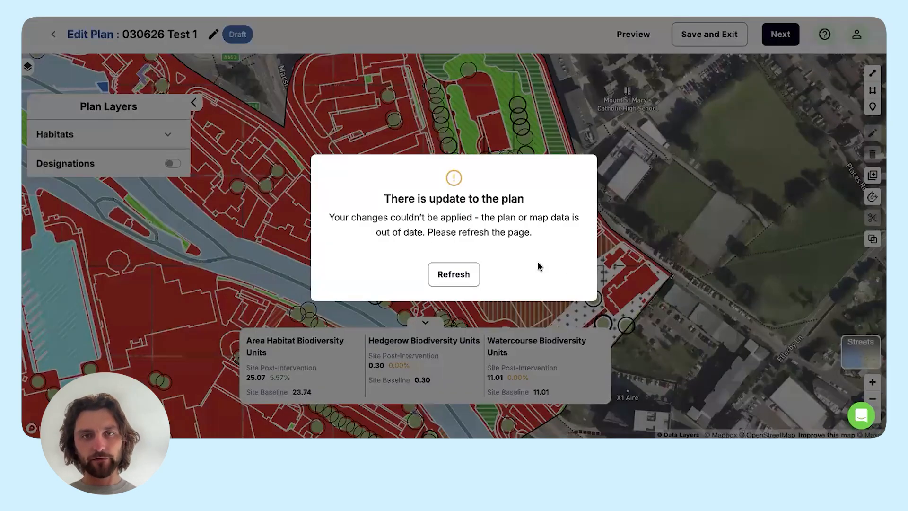
{"action": "left_click", "coordinate": [457, 272]}
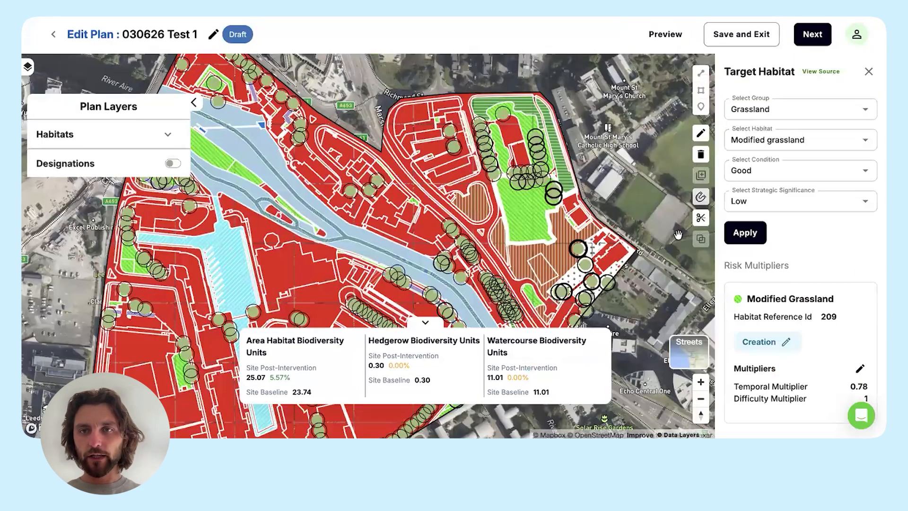
Step: Split the modified grassland parcel in two with a roughly east-west cut line across its middle and save the split
{"action": "left_click", "coordinate": [701, 217]}
{"action": "double_click", "coordinate": [485, 205]}
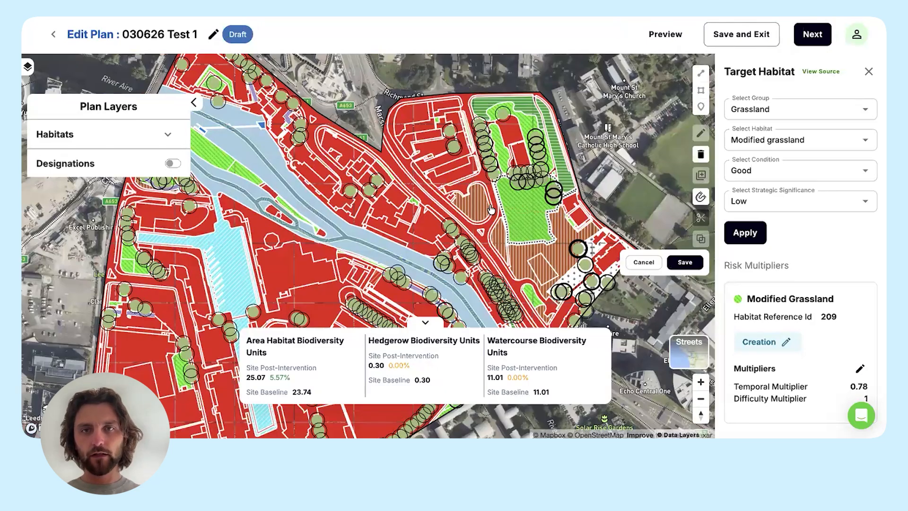
{"action": "left_click", "coordinate": [682, 262]}
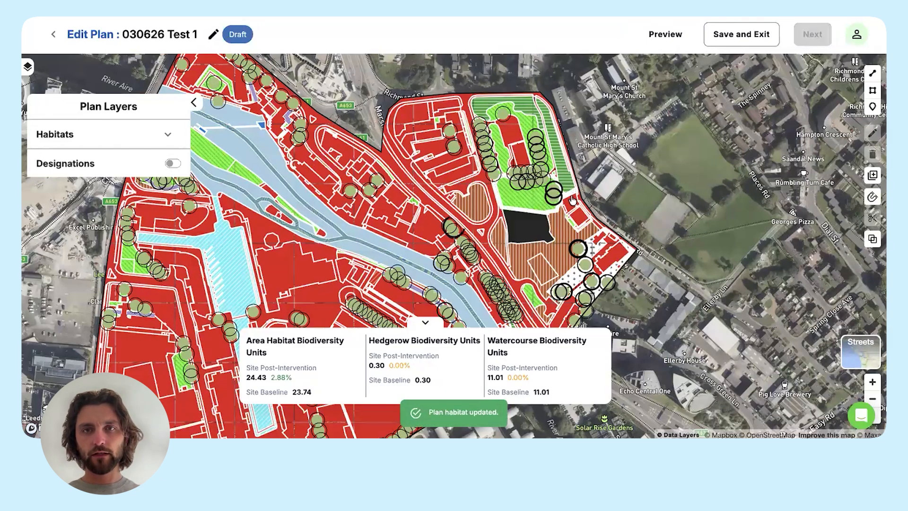
Step: Open the southern modified grassland parcel for boundary editing and try pulling a point on its east edge outwards into the neighbouring parcel
{"action": "scroll", "coordinate": [516, 203], "scroll_direction": "up", "scroll_amount": 5}
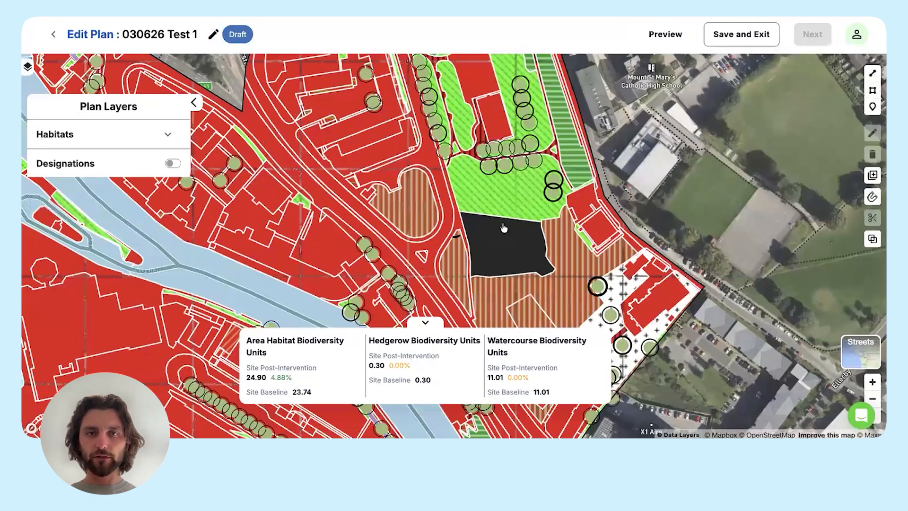
{"action": "left_click", "coordinate": [505, 229]}
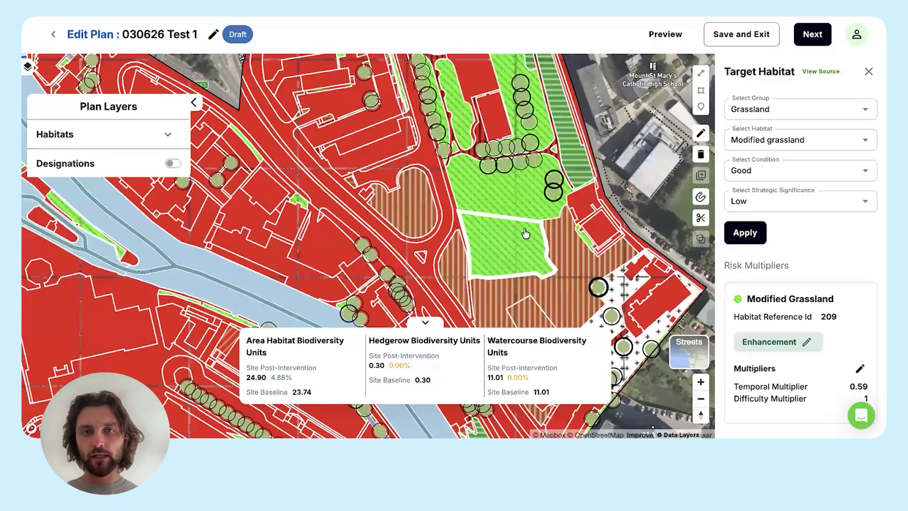
{"action": "scroll", "coordinate": [519, 239], "scroll_direction": "up", "scroll_amount": 1}
{"action": "scroll", "coordinate": [501, 235], "scroll_direction": "up", "scroll_amount": 3}
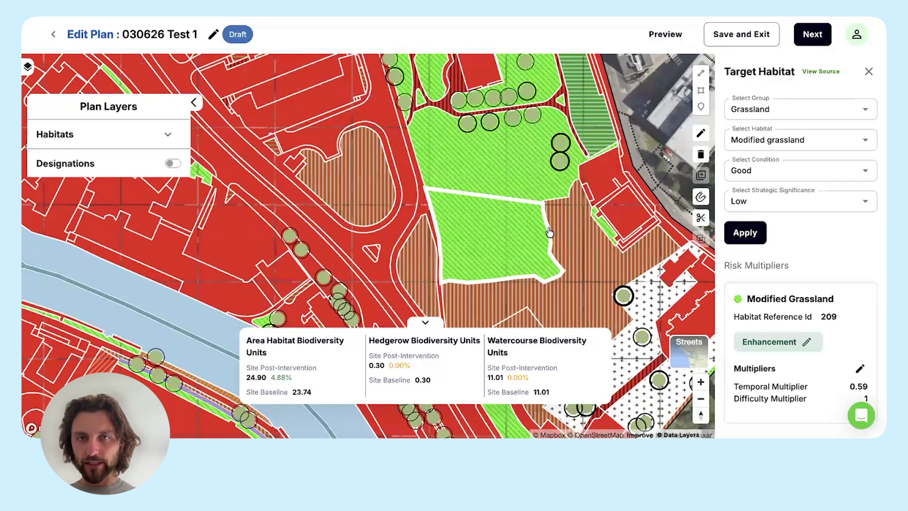
{"action": "scroll", "coordinate": [539, 220], "scroll_direction": "up", "scroll_amount": 1}
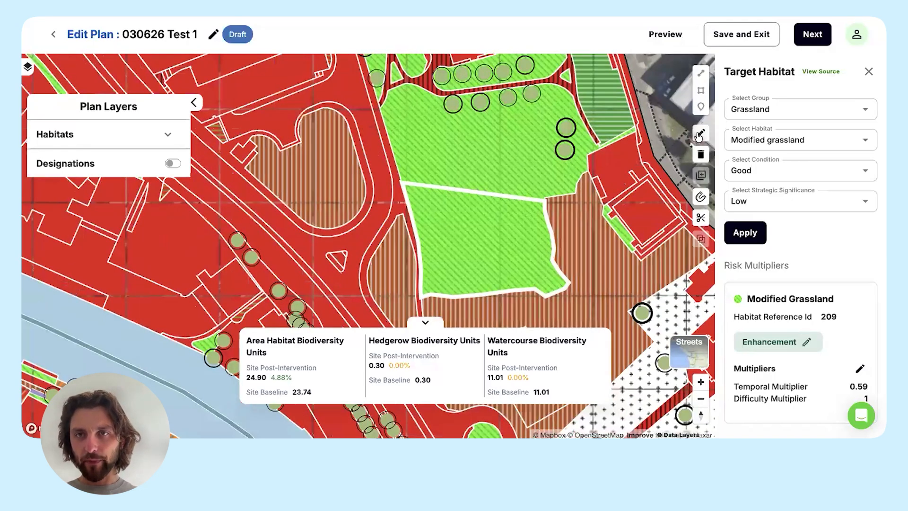
{"action": "left_click", "coordinate": [701, 135]}
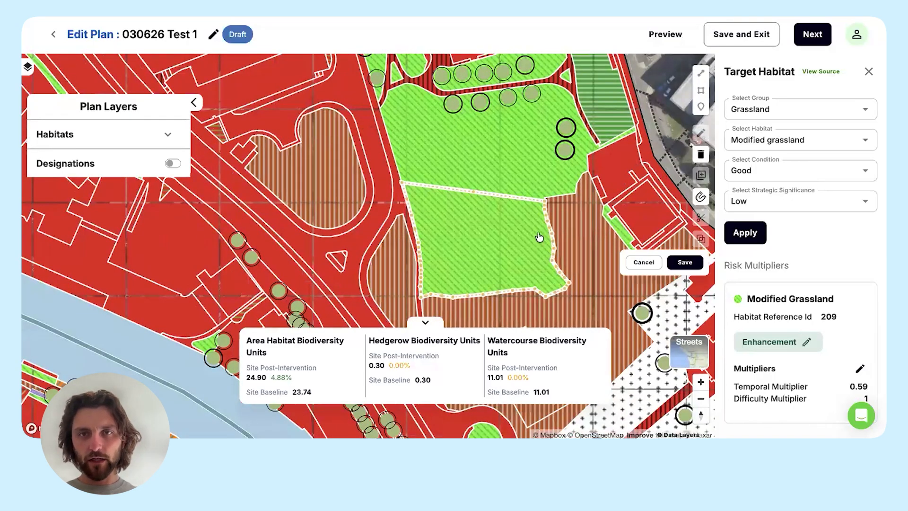
{"action": "scroll", "coordinate": [548, 210], "scroll_direction": "up", "scroll_amount": 1}
{"action": "scroll", "coordinate": [548, 210], "scroll_direction": "up", "scroll_amount": 5}
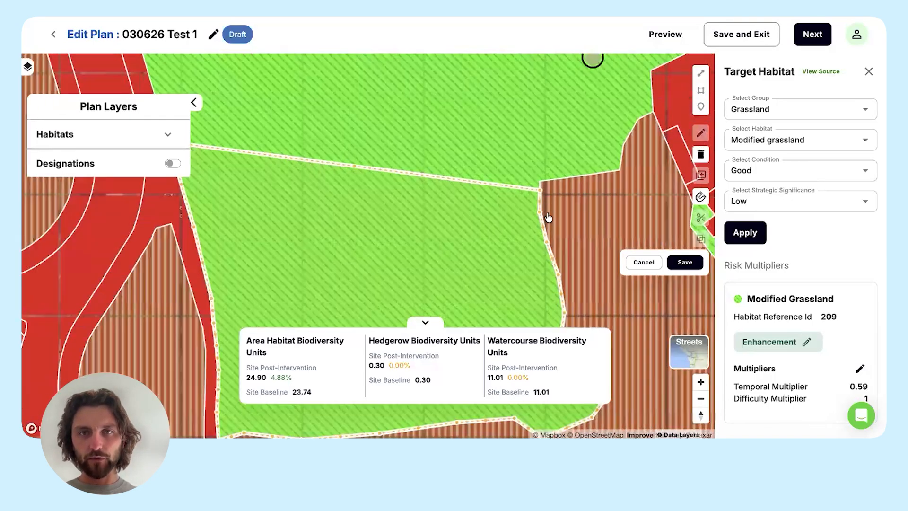
{"action": "left_click_drag", "start_coordinate": [541, 216], "coordinate": [598, 181]}
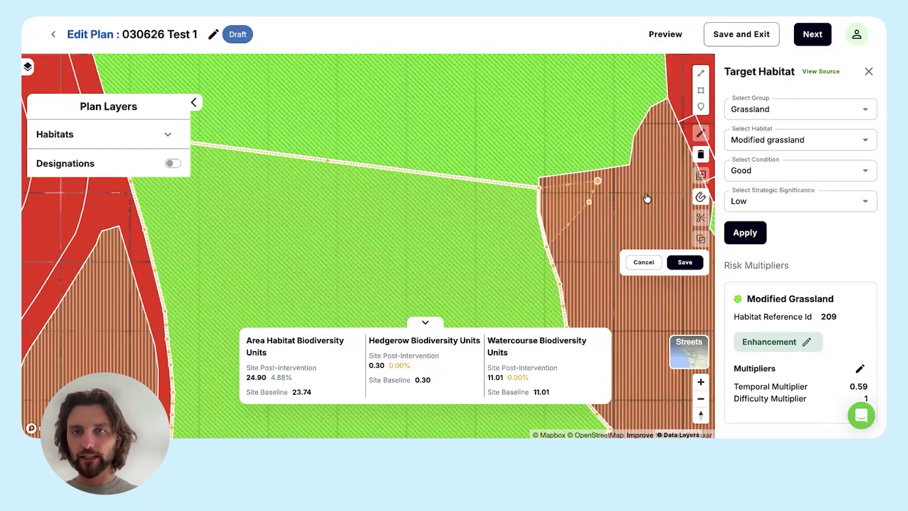
Step: Enable snapping with a 15 px radius, try moving the parcel's eastern boundary points, and discard the reshaping
{"action": "left_click", "coordinate": [701, 198]}
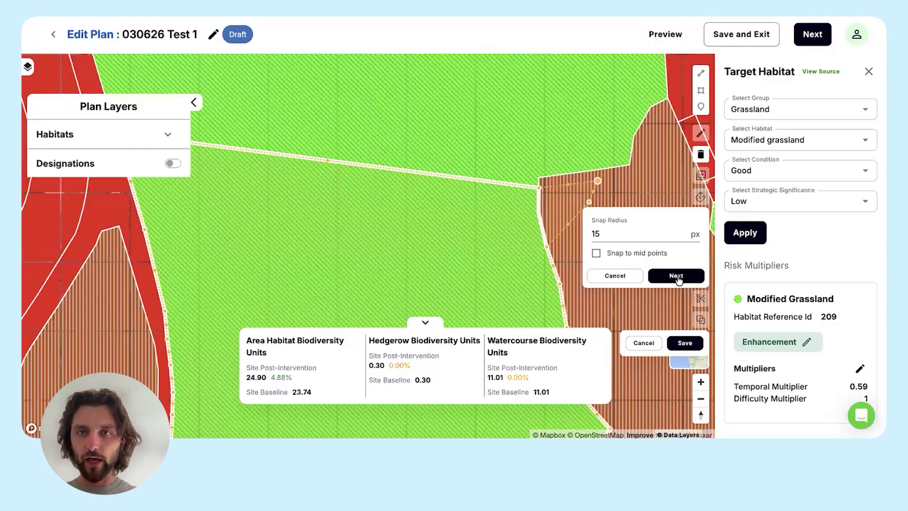
{"action": "left_click", "coordinate": [678, 277]}
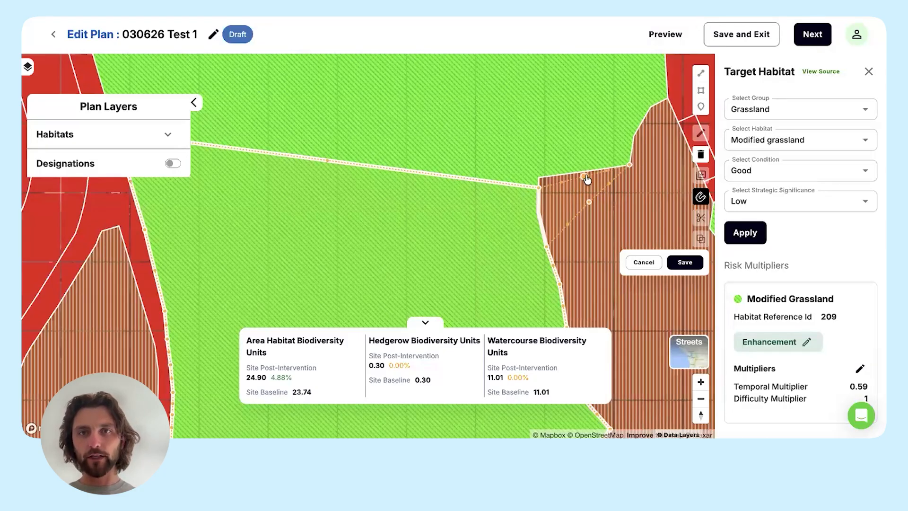
{"action": "left_click_drag", "start_coordinate": [590, 203], "coordinate": [652, 218]}
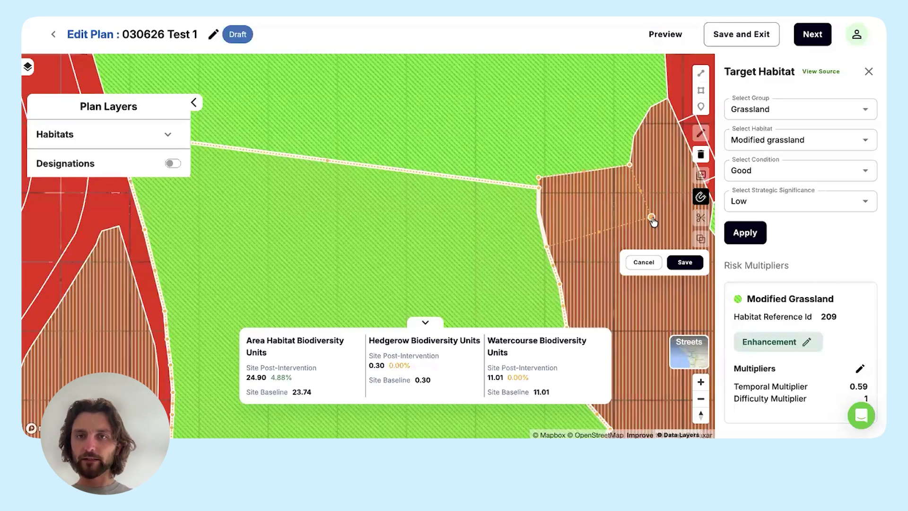
{"action": "scroll", "coordinate": [653, 218], "scroll_direction": "down", "scroll_amount": 5}
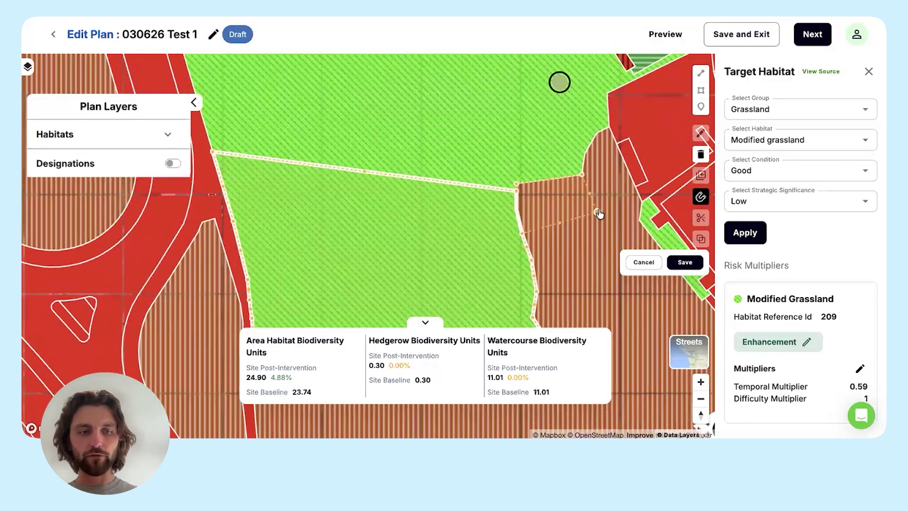
{"action": "left_click_drag", "start_coordinate": [598, 216], "coordinate": [654, 180]}
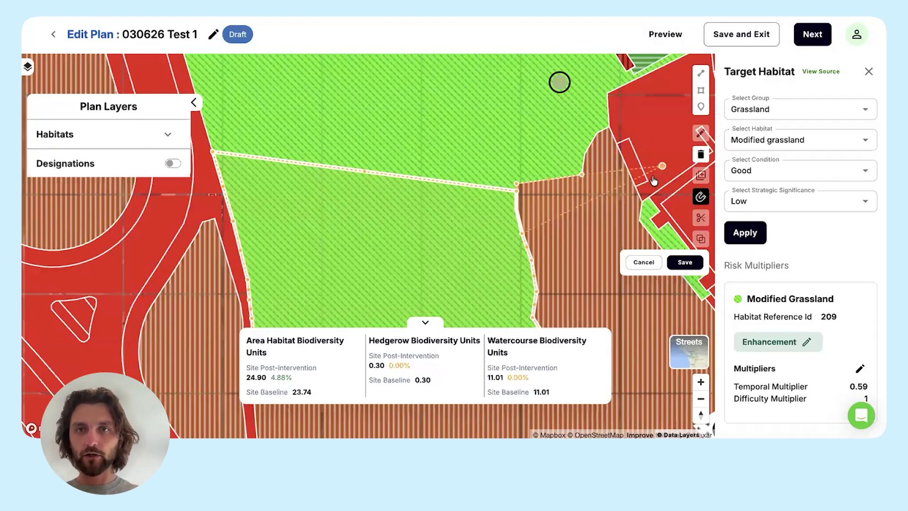
{"action": "left_click", "coordinate": [650, 263]}
{"action": "scroll", "coordinate": [598, 249], "scroll_direction": "down", "scroll_amount": 3}
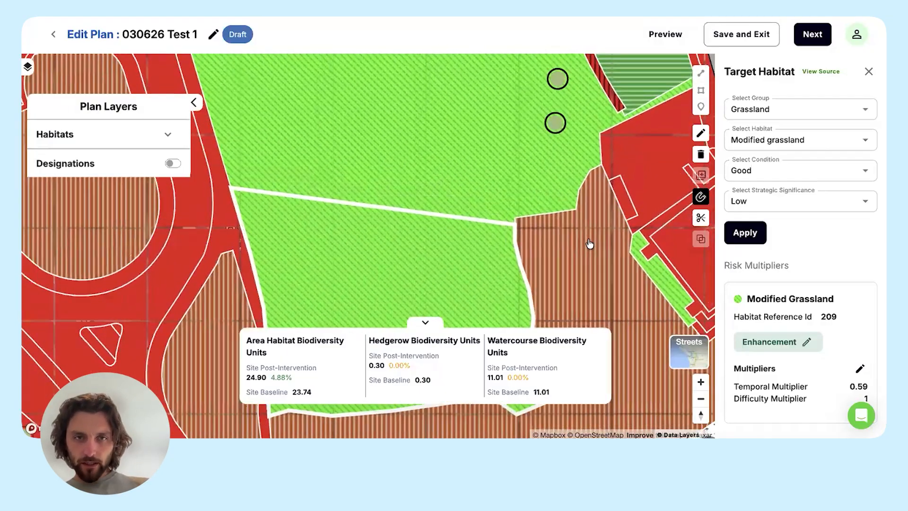
{"action": "scroll", "coordinate": [601, 250], "scroll_direction": "down", "scroll_amount": 5}
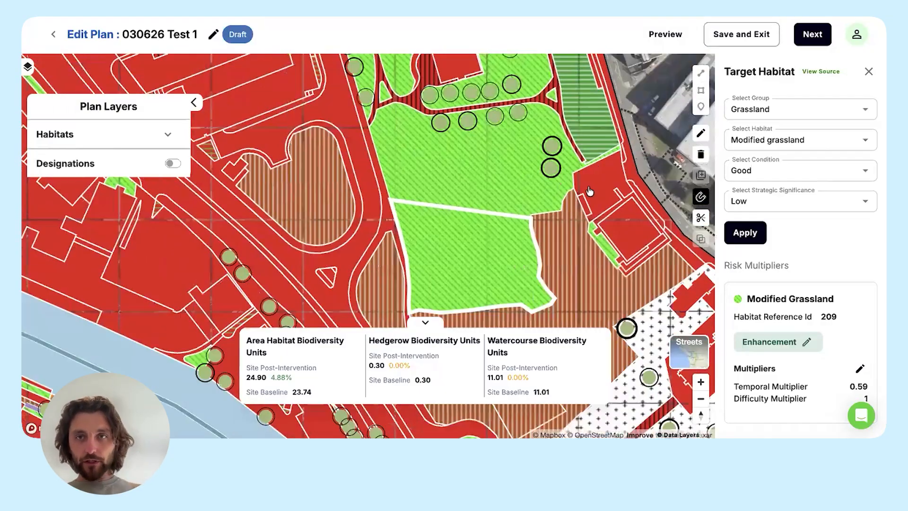
{"action": "scroll", "coordinate": [590, 191], "scroll_direction": "down", "scroll_amount": 3}
{"action": "left_click", "coordinate": [869, 71]}
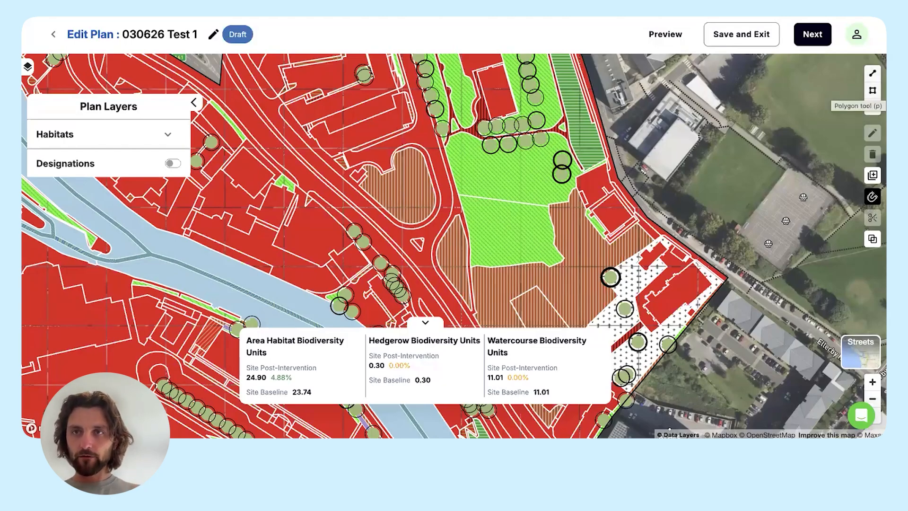
Step: With snapping off, draw a ten-point habitat polygon over the developed land west of the modified grassland, save it, and refresh the plan
{"action": "left_click_drag", "start_coordinate": [677, 235], "coordinate": [799, 266]}
{"action": "left_click", "coordinate": [873, 196]}
{"action": "left_click", "coordinate": [448, 109]}
{"action": "left_click", "coordinate": [421, 167]}
{"action": "left_click", "coordinate": [429, 207]}
{"action": "left_click", "coordinate": [469, 228]}
{"action": "left_click", "coordinate": [513, 234]}
{"action": "left_click", "coordinate": [576, 232]}
{"action": "left_click", "coordinate": [588, 219]}
{"action": "left_click", "coordinate": [591, 169]}
{"action": "left_click", "coordinate": [567, 123]}
{"action": "left_click", "coordinate": [544, 106]}
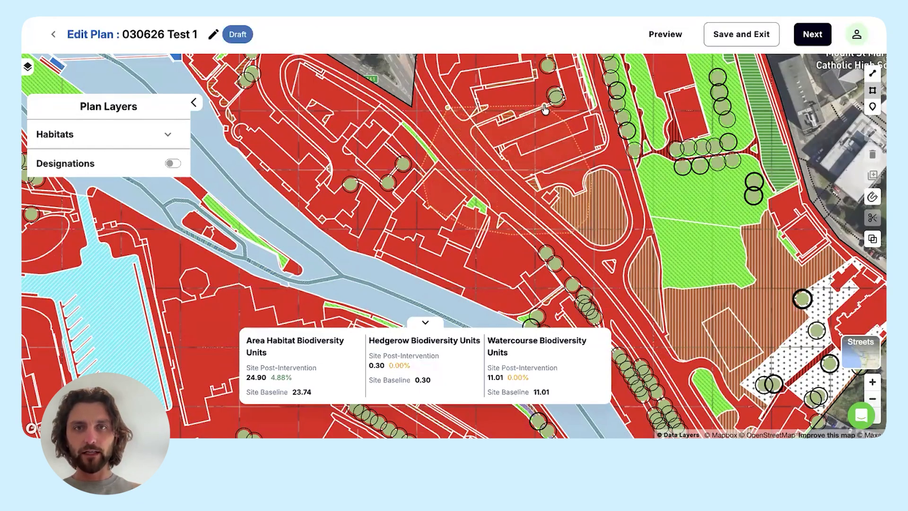
{"action": "left_click", "coordinate": [545, 108]}
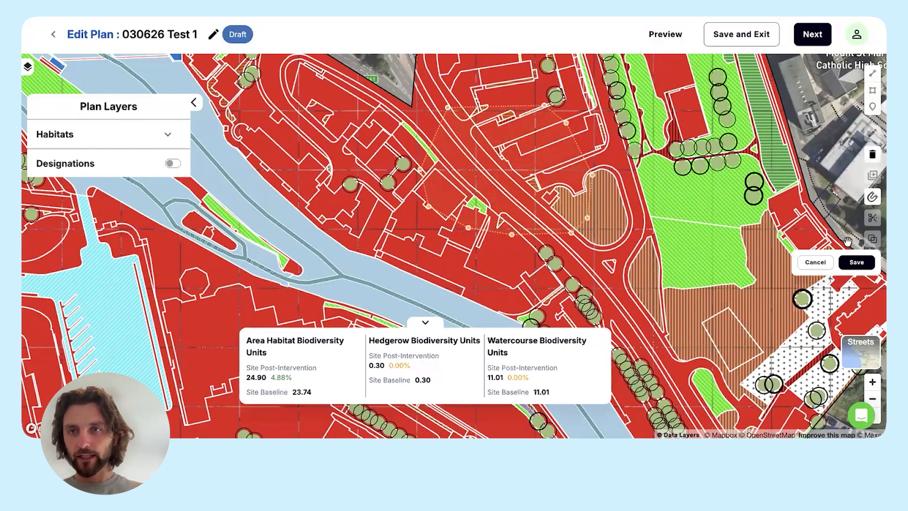
{"action": "left_click", "coordinate": [857, 263]}
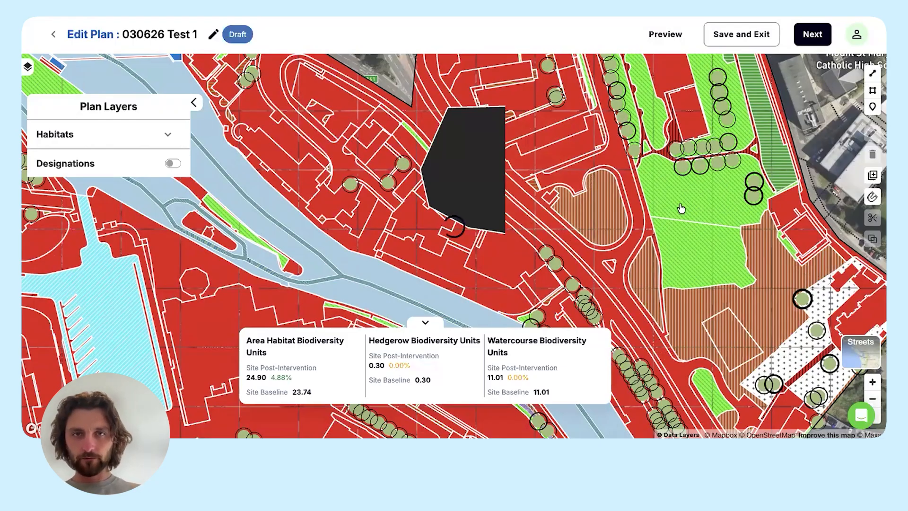
{"action": "left_click", "coordinate": [495, 195]}
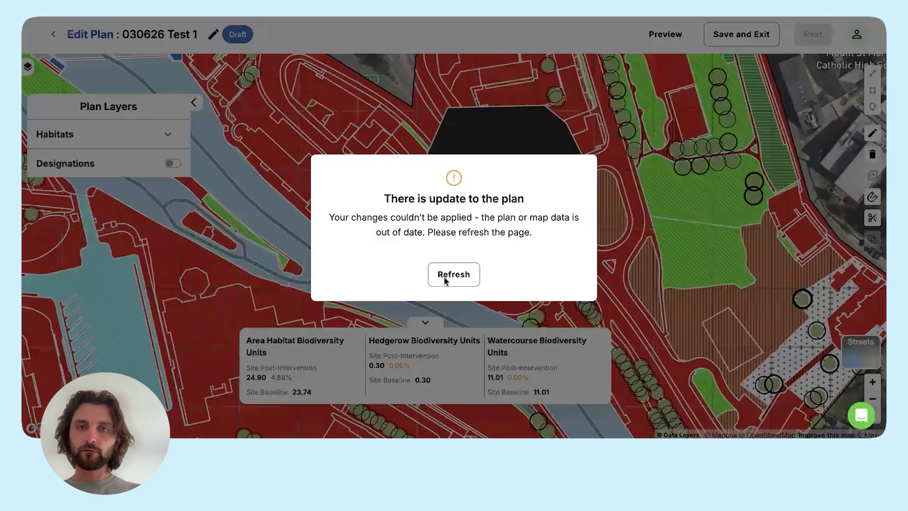
{"action": "left_click", "coordinate": [445, 277]}
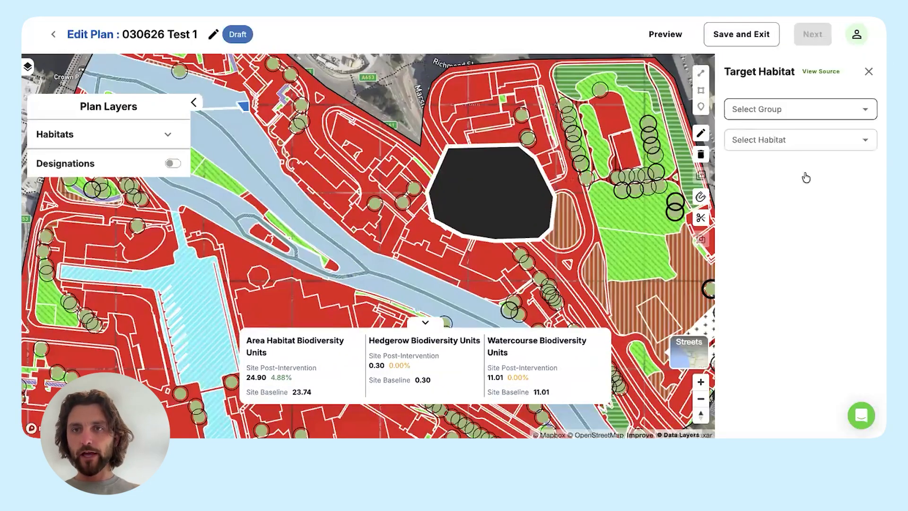
Step: Define the new polygon's target as Grassland, Other neutral grassland, with Moderate condition and Low strategic significance, and apply it
{"action": "left_click", "coordinate": [799, 109]}
{"action": "left_click", "coordinate": [789, 194]}
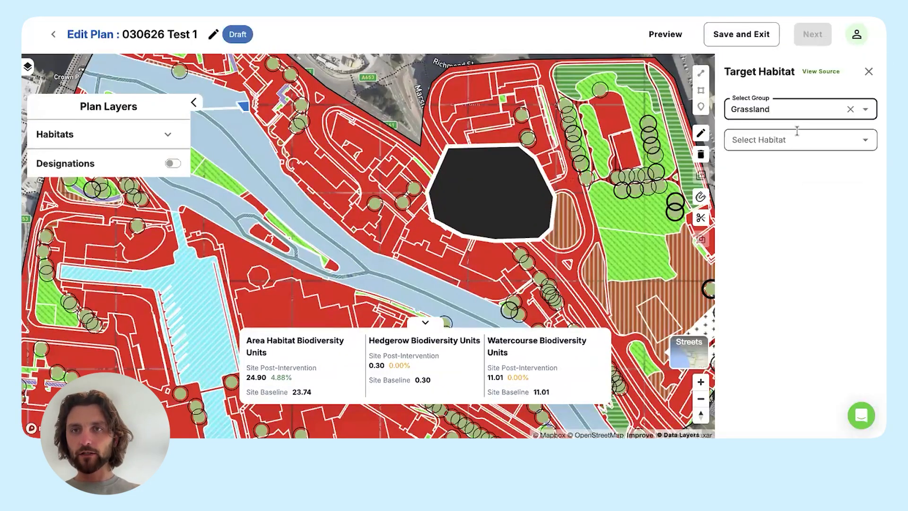
{"action": "left_click", "coordinate": [788, 140]}
{"action": "left_click", "coordinate": [788, 141]}
{"action": "scroll", "coordinate": [800, 227], "scroll_direction": "down", "scroll_amount": 2}
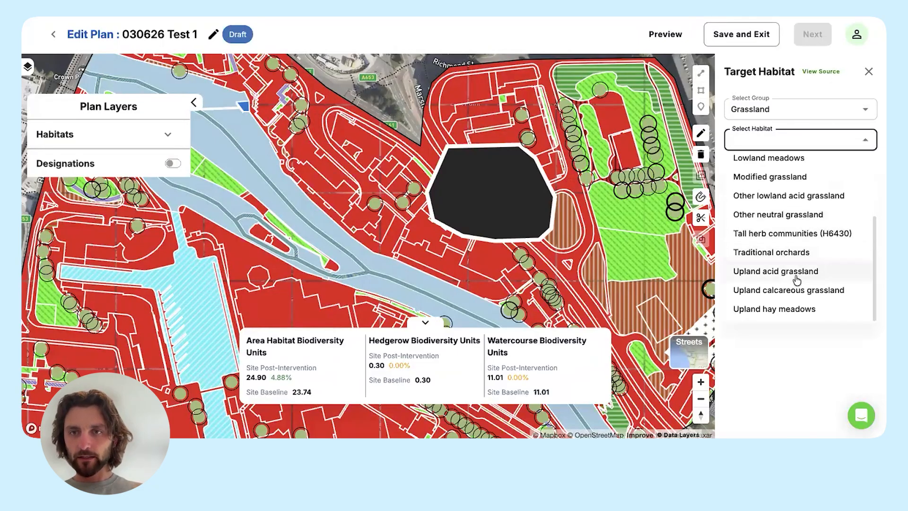
{"action": "left_click", "coordinate": [797, 216]}
{"action": "left_click", "coordinate": [788, 171]}
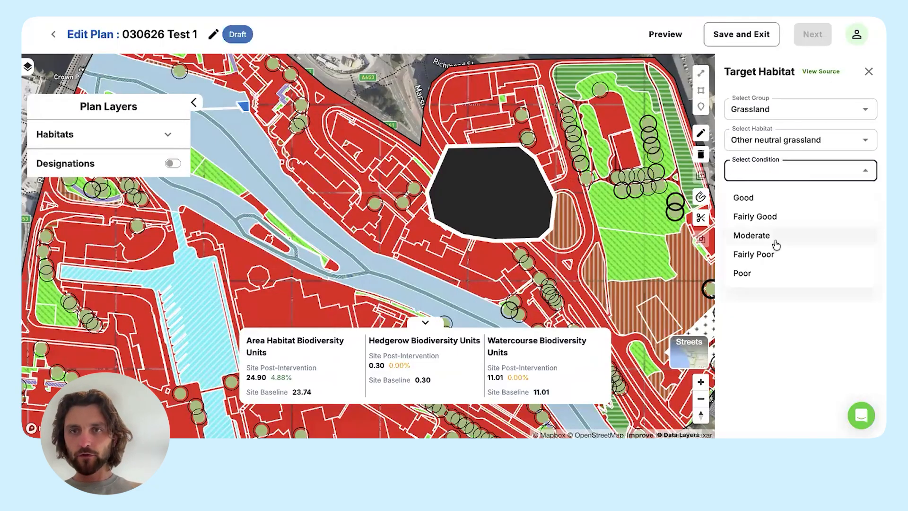
{"action": "left_click", "coordinate": [766, 236]}
{"action": "left_click", "coordinate": [788, 202]}
{"action": "left_click", "coordinate": [740, 229]}
{"action": "left_click", "coordinate": [756, 236]}
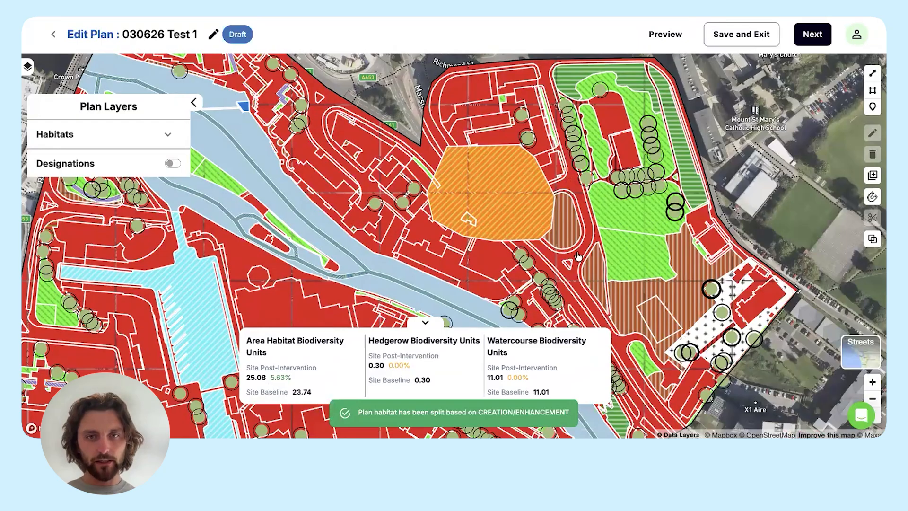
Step: Open the other neutral grassland parcel for boundary editing, try to move it south-east, and save the edit
{"action": "scroll", "coordinate": [578, 256], "scroll_direction": "down", "scroll_amount": 1}
{"action": "left_click_drag", "start_coordinate": [625, 282], "coordinate": [606, 244]}
{"action": "scroll", "coordinate": [605, 244], "scroll_direction": "down", "scroll_amount": 1}
{"action": "left_click_drag", "start_coordinate": [627, 136], "coordinate": [550, 118]}
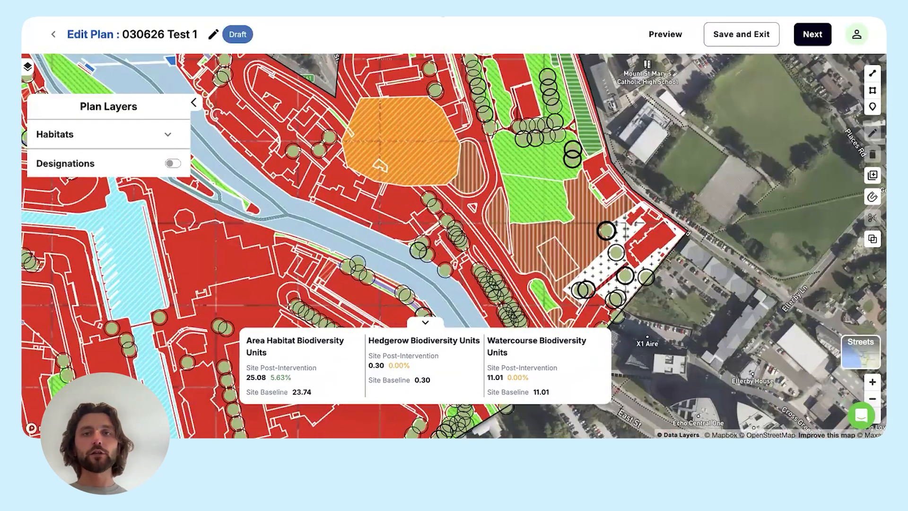
{"action": "scroll", "coordinate": [410, 128], "scroll_direction": "up", "scroll_amount": 2}
{"action": "left_click", "coordinate": [408, 137]}
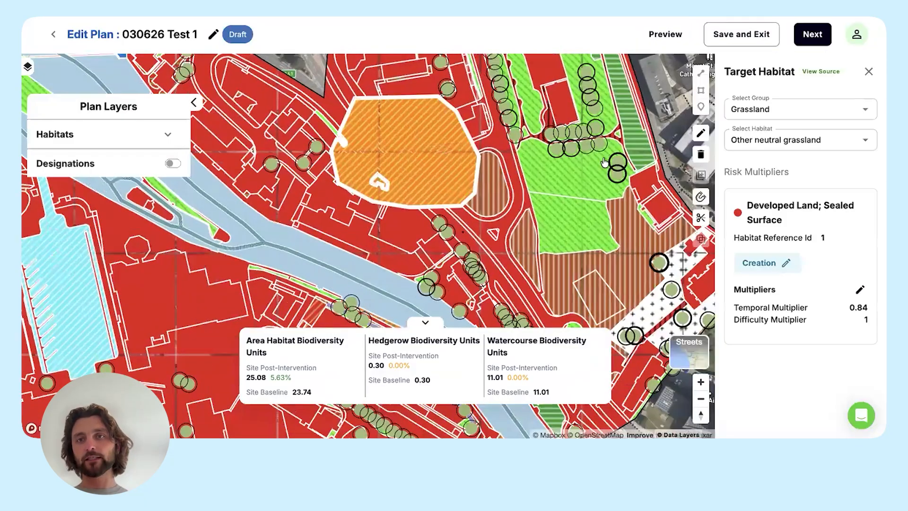
{"action": "left_click", "coordinate": [700, 133]}
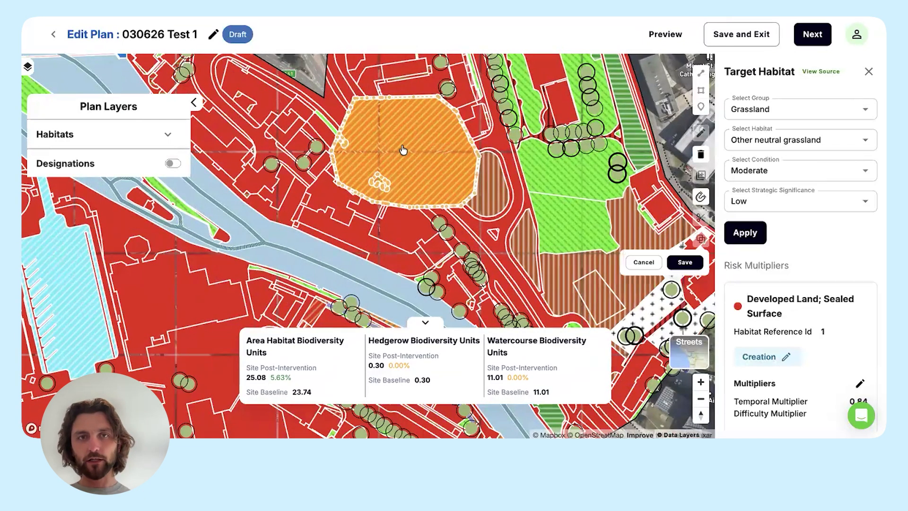
{"action": "left_click_drag", "start_coordinate": [415, 142], "coordinate": [461, 195]}
{"action": "left_click", "coordinate": [682, 260]}
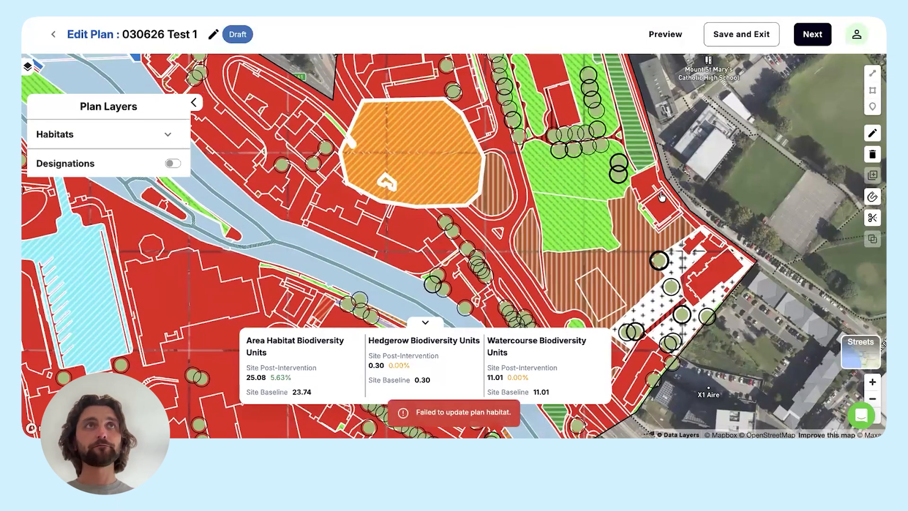
Step: Compare the whole site's habitats in the Base and Change map views, and return to the Plan view
{"action": "left_click_drag", "start_coordinate": [430, 167], "coordinate": [398, 215]}
{"action": "left_click_drag", "start_coordinate": [638, 164], "coordinate": [605, 258]}
{"action": "left_click_drag", "start_coordinate": [811, 170], "coordinate": [825, 127]}
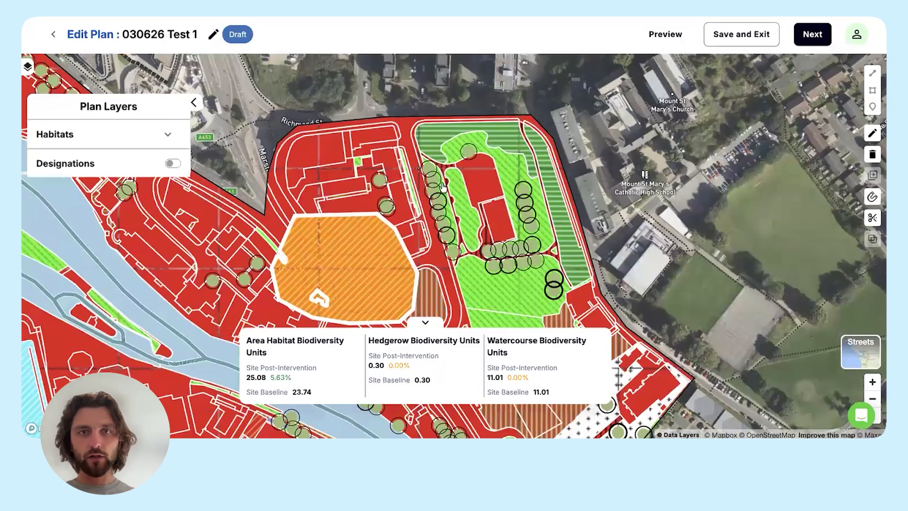
{"action": "left_click", "coordinate": [27, 67]}
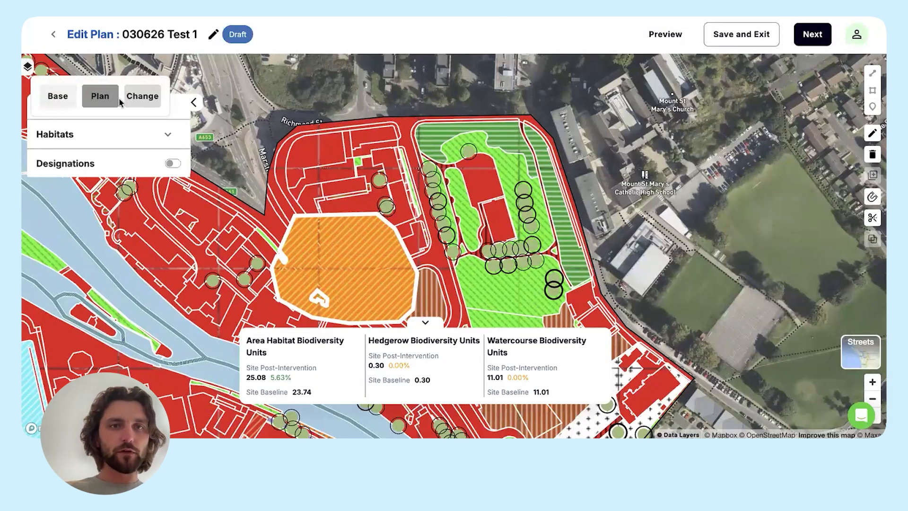
{"action": "left_click_drag", "start_coordinate": [238, 189], "coordinate": [406, 205]}
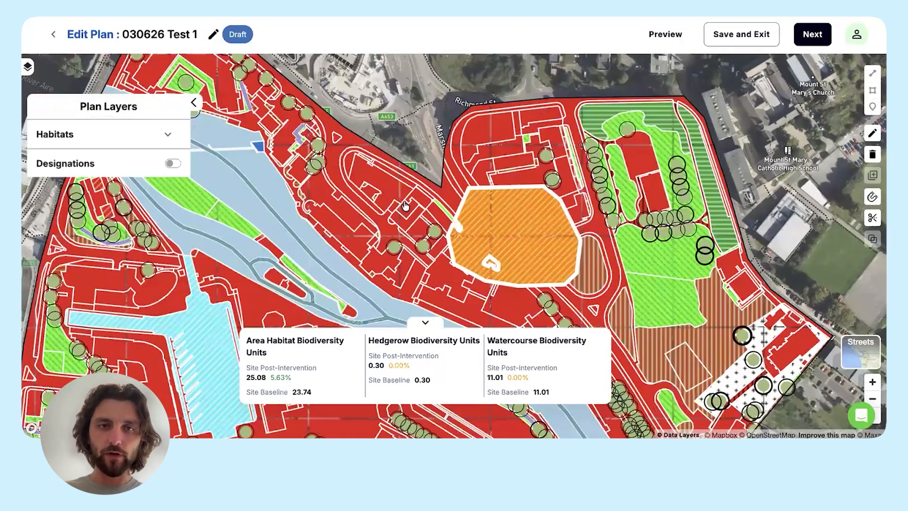
{"action": "scroll", "coordinate": [405, 205], "scroll_direction": "down", "scroll_amount": 3}
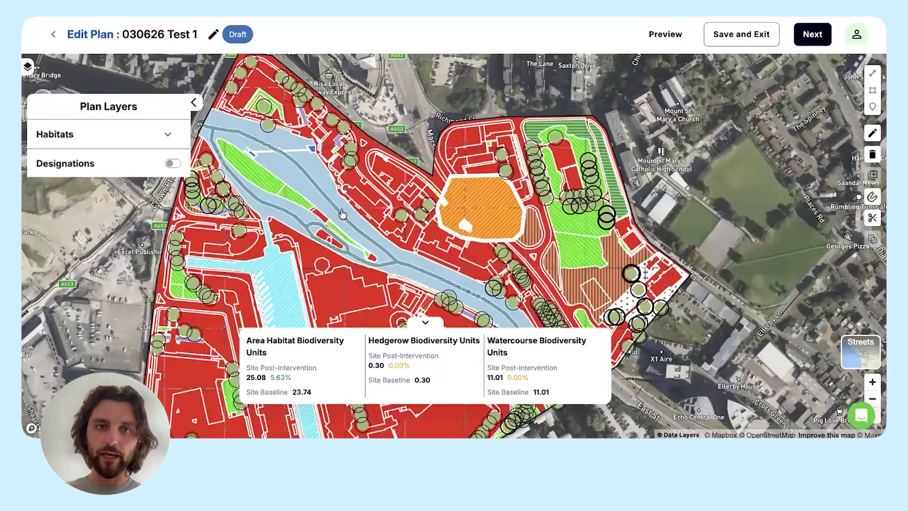
{"action": "left_click", "coordinate": [29, 66]}
{"action": "left_click", "coordinate": [57, 100]}
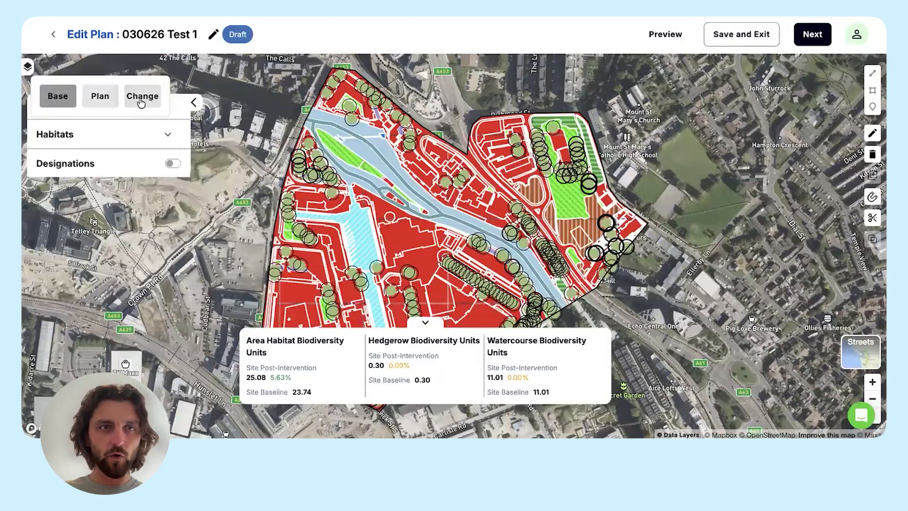
{"action": "left_click", "coordinate": [142, 97]}
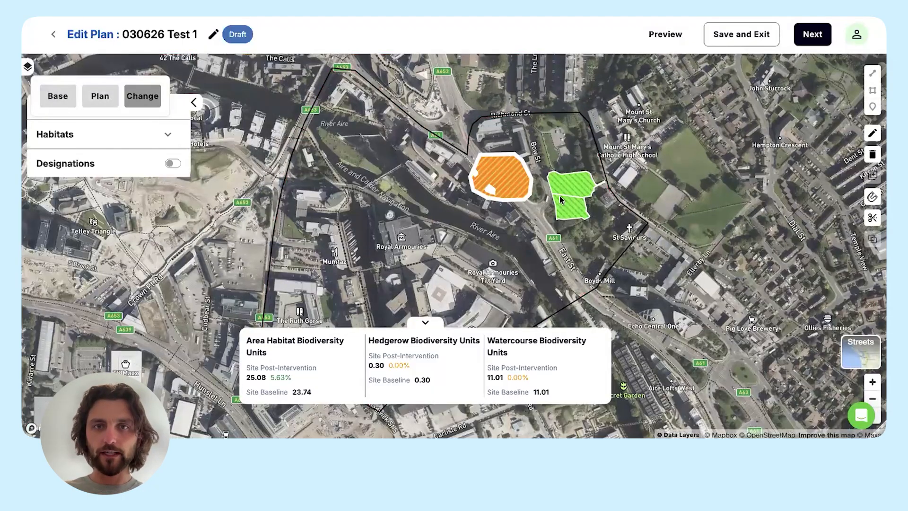
{"action": "left_click", "coordinate": [99, 98]}
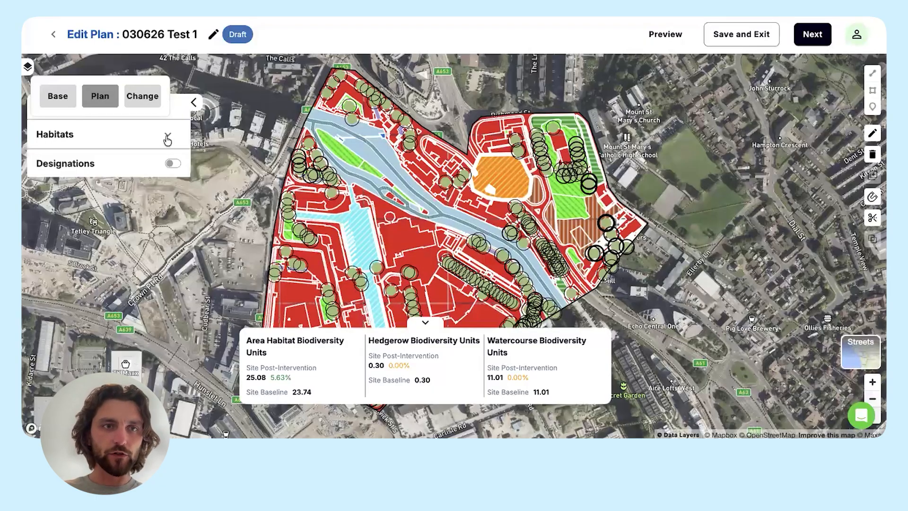
Step: Expand the plan's Habitats layers, toggle the Modified Grassland layer off and on, review the planar habitat list, and collapse the layers panel
{"action": "left_click", "coordinate": [167, 136]}
{"action": "left_click", "coordinate": [69, 170]}
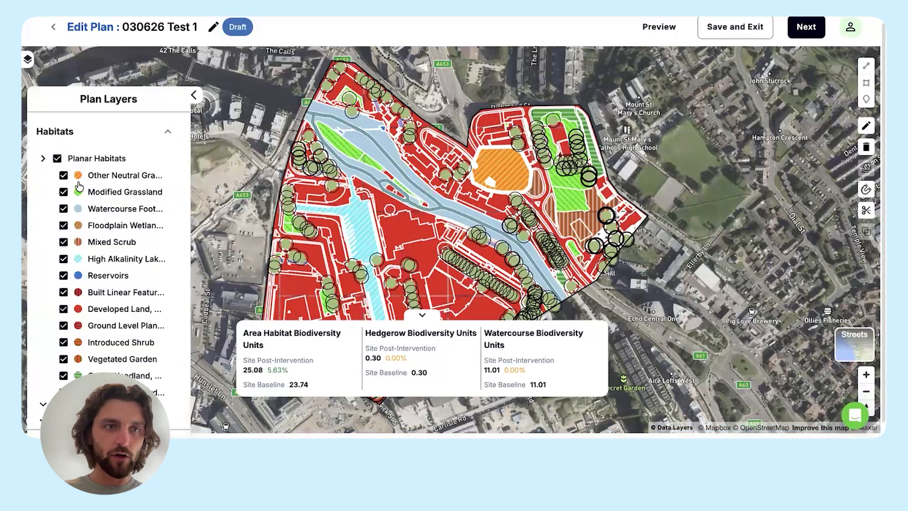
{"action": "left_click", "coordinate": [63, 185]}
{"action": "left_click", "coordinate": [63, 185]}
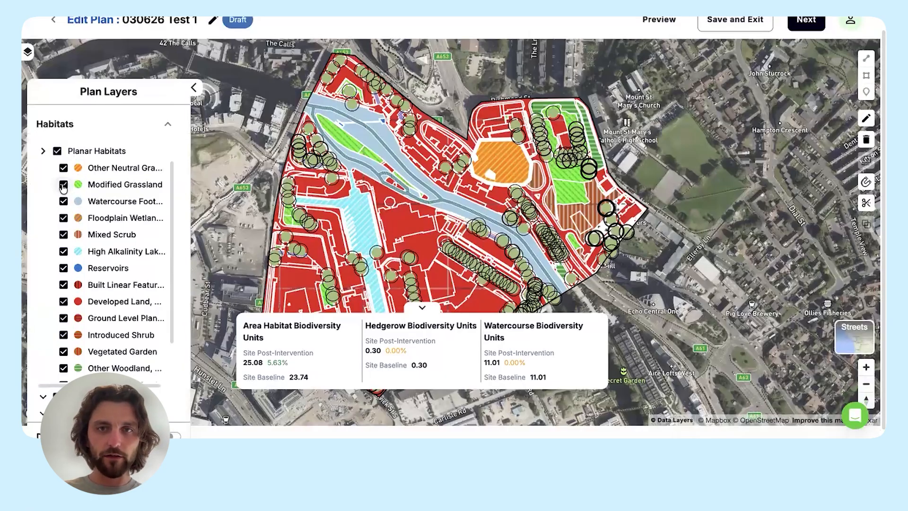
{"action": "scroll", "coordinate": [97, 213], "scroll_direction": "down", "scroll_amount": 2}
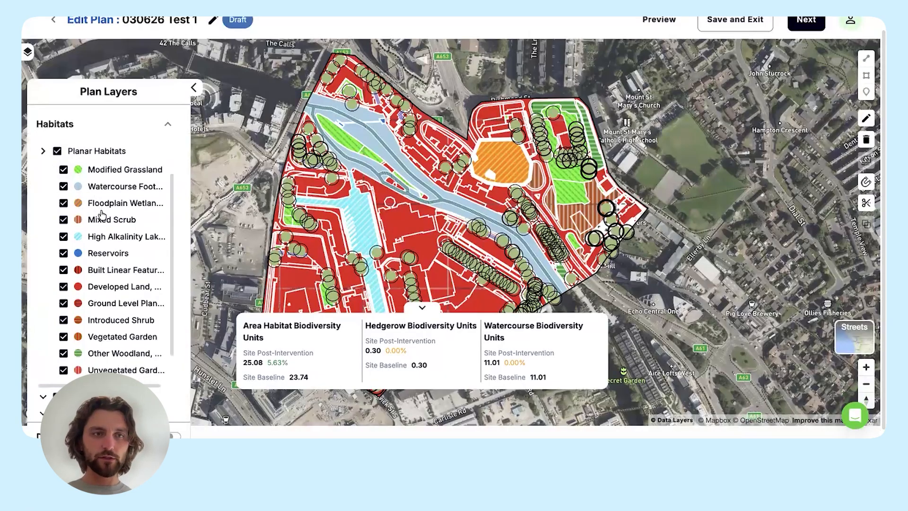
{"action": "scroll", "coordinate": [88, 298], "scroll_direction": "down", "scroll_amount": 1}
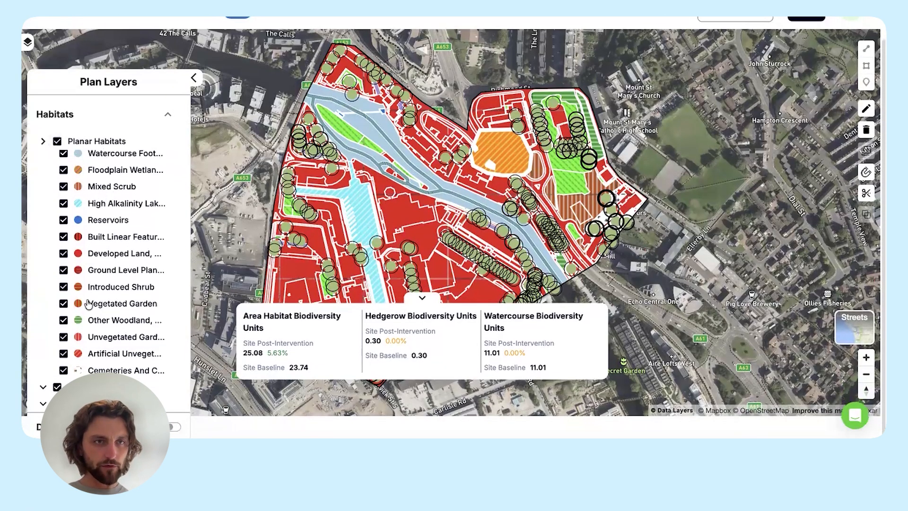
{"action": "left_click", "coordinate": [194, 79]}
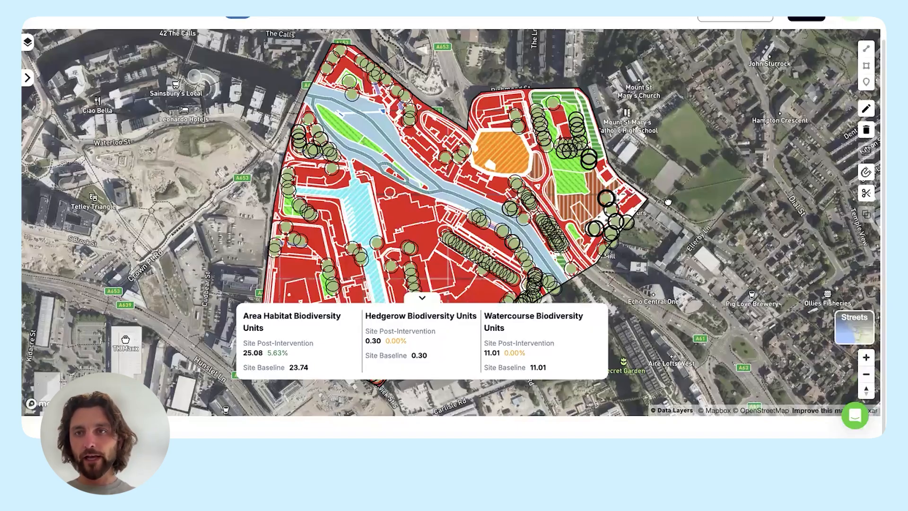
Step: Delete the target habitat of the southern modified grassland parcel, refreshing the out-of-date plan
{"action": "left_click_drag", "start_coordinate": [662, 204], "coordinate": [648, 216]}
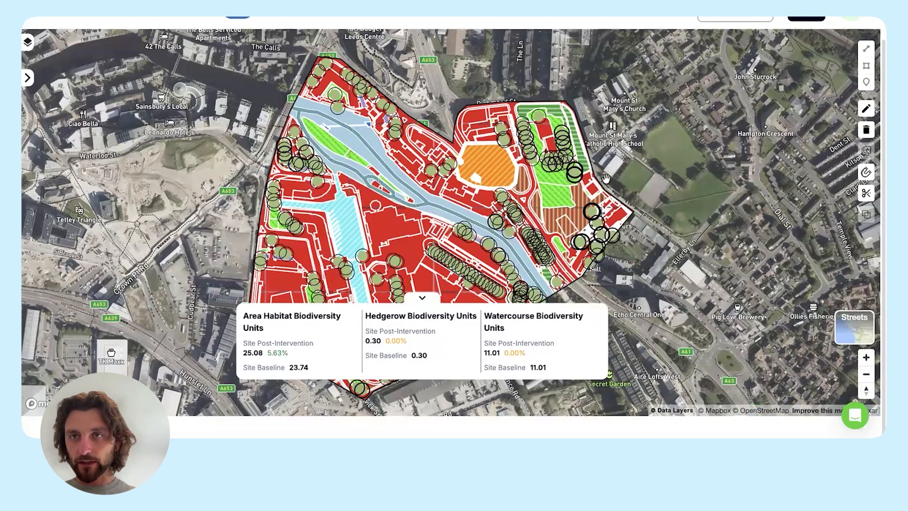
{"action": "scroll", "coordinate": [524, 169], "scroll_direction": "up", "scroll_amount": 1}
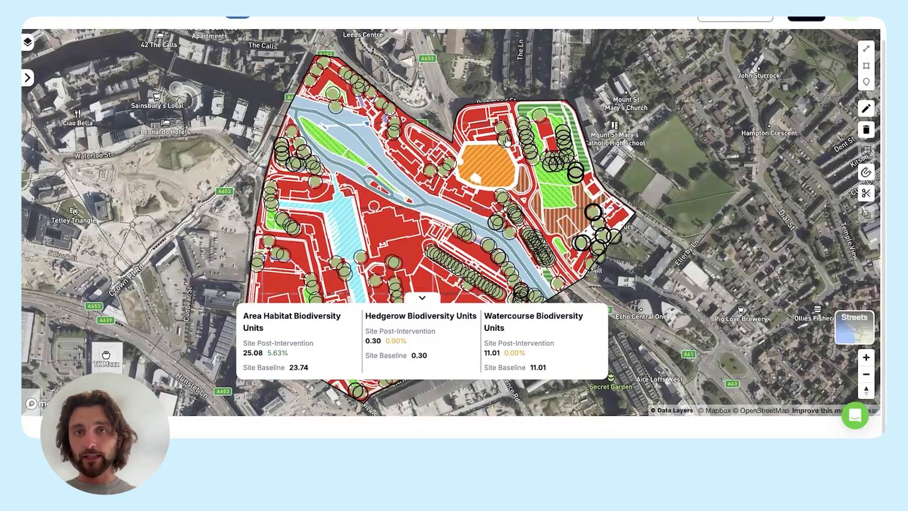
{"action": "scroll", "coordinate": [596, 208], "scroll_direction": "up", "scroll_amount": 1}
{"action": "scroll", "coordinate": [595, 221], "scroll_direction": "up", "scroll_amount": 3}
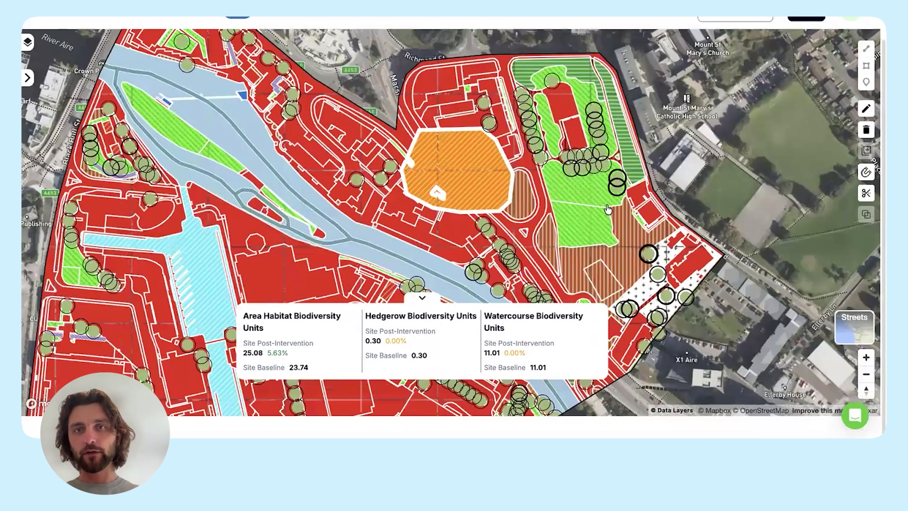
{"action": "left_click", "coordinate": [593, 221]}
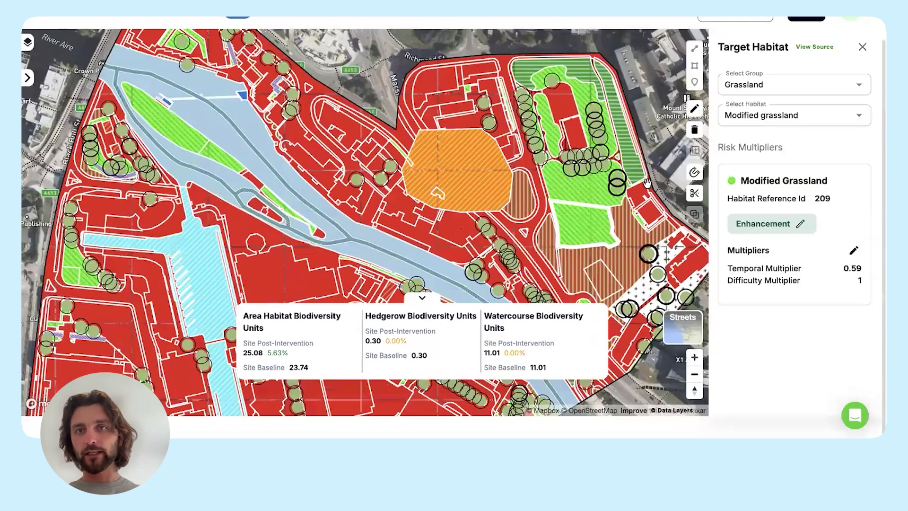
{"action": "left_click", "coordinate": [695, 132]}
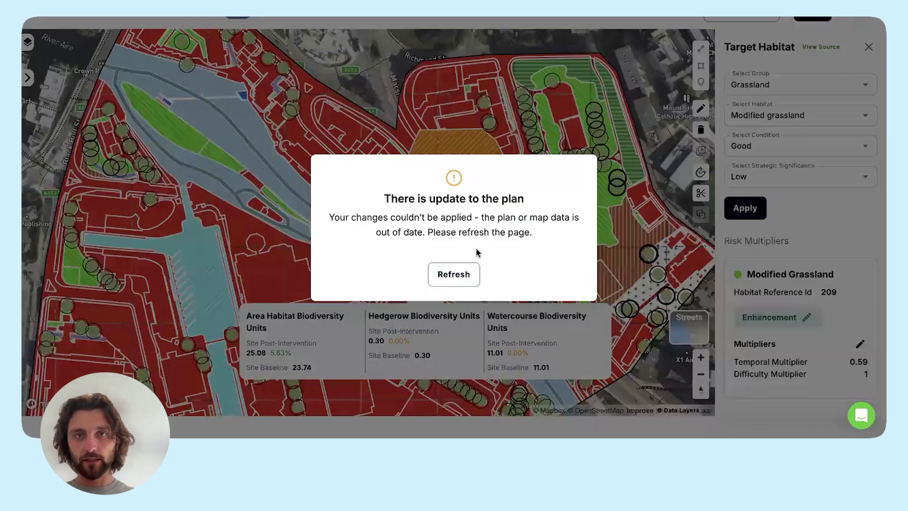
{"action": "left_click", "coordinate": [444, 278]}
{"action": "left_click", "coordinate": [695, 133]}
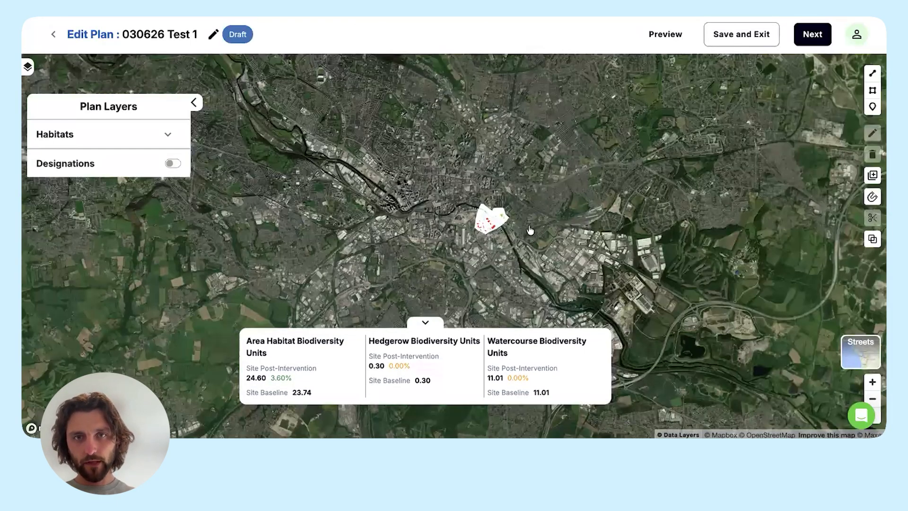
Step: Select the southern modified grassland parcel and create a target habitat from its source habitat
{"action": "scroll", "coordinate": [515, 179], "scroll_direction": "up", "scroll_amount": 5}
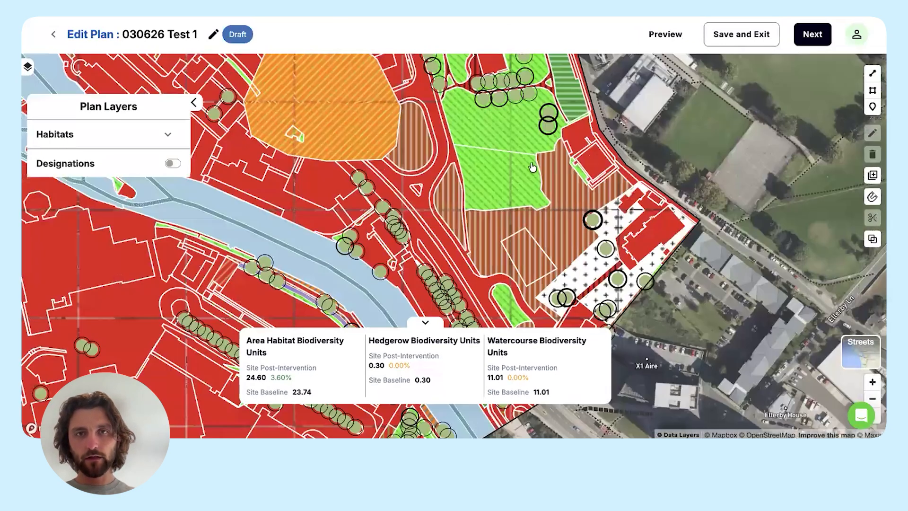
{"action": "left_click", "coordinate": [517, 179]}
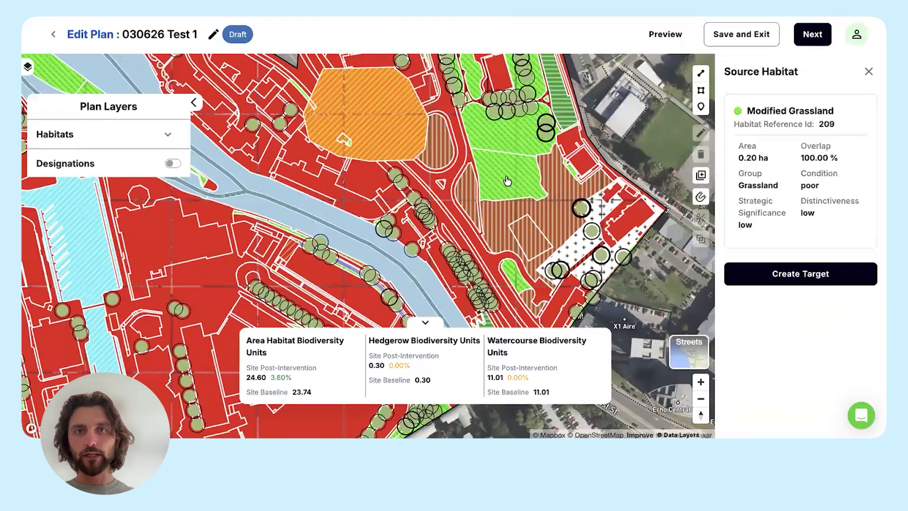
{"action": "left_click", "coordinate": [506, 182]}
{"action": "left_click", "coordinate": [785, 277]}
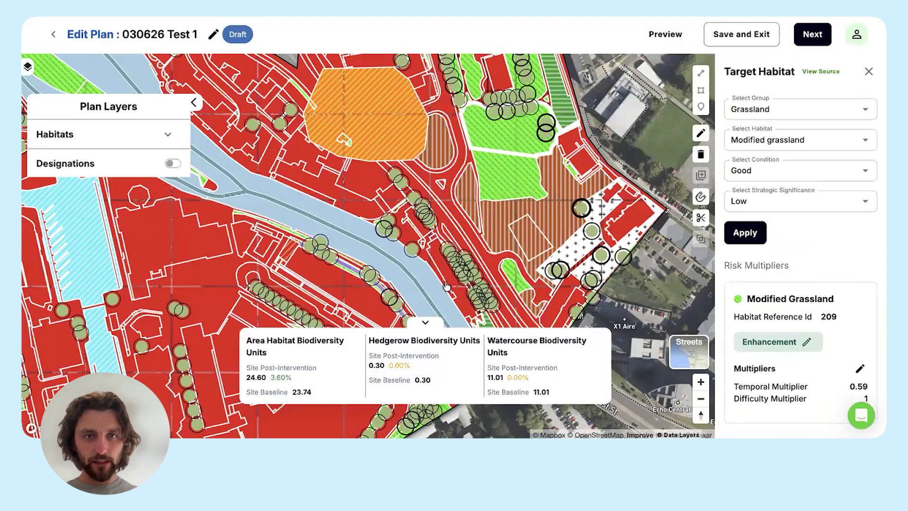
Step: Return to the project's plan list, duplicate the plan 030626 Test 1, and open the copy
{"action": "left_click", "coordinate": [51, 36]}
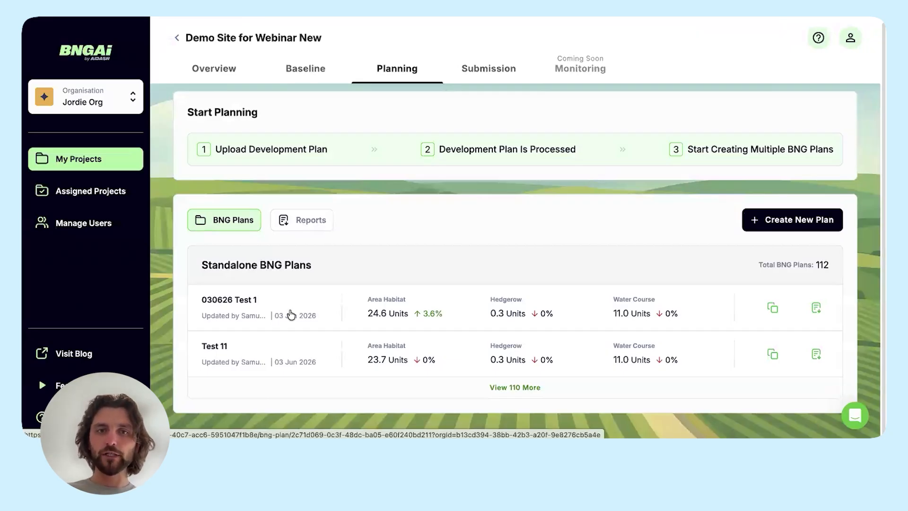
{"action": "left_click", "coordinate": [773, 308]}
{"action": "left_click", "coordinate": [501, 258]}
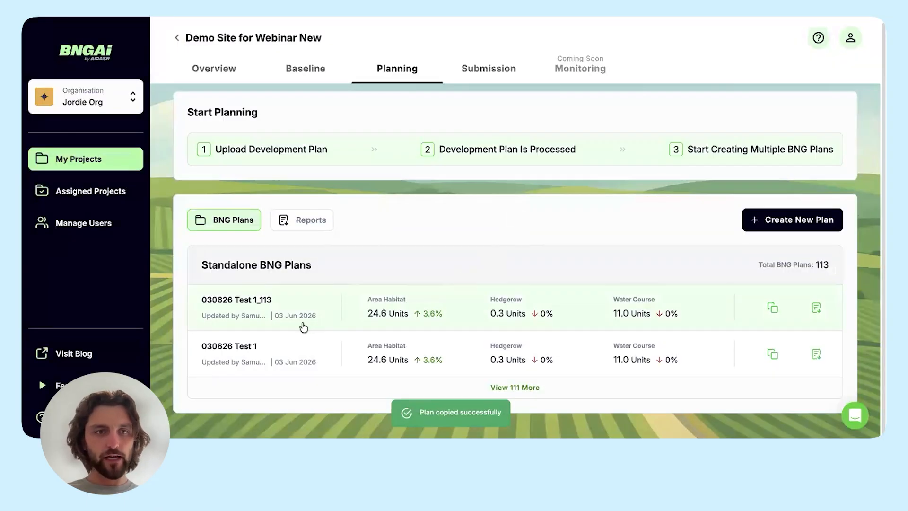
{"action": "left_click", "coordinate": [254, 313]}
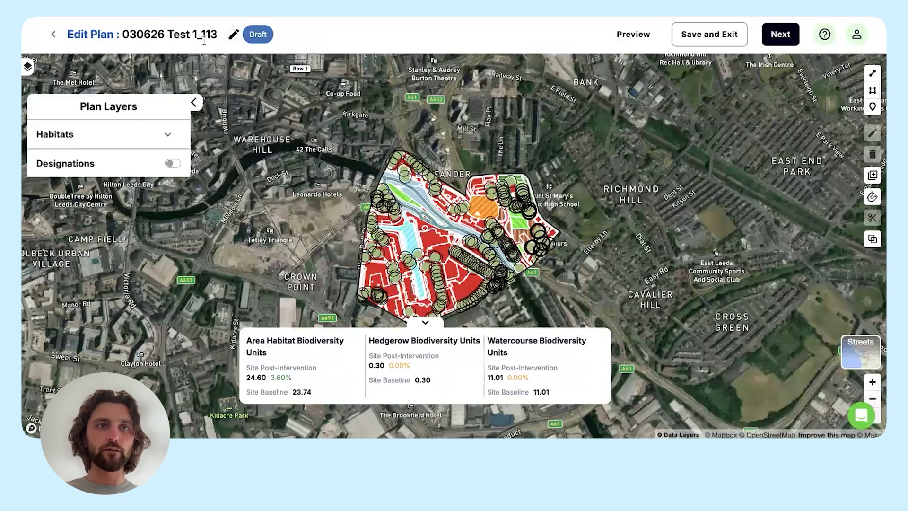
Step: Rename the copied plan as "030626 Test 2 more genrouse" and save the name
{"action": "left_click", "coordinate": [202, 39]}
{"action": "key", "text": "shift+Left"}
{"action": "key", "text": "shift+Left"}
{"action": "key", "text": "shift+Left"}
{"action": "key", "text": "shift+Left"}
{"action": "key", "text": "shift+Left"}
{"action": "type", "text": "2 more gnerous"}
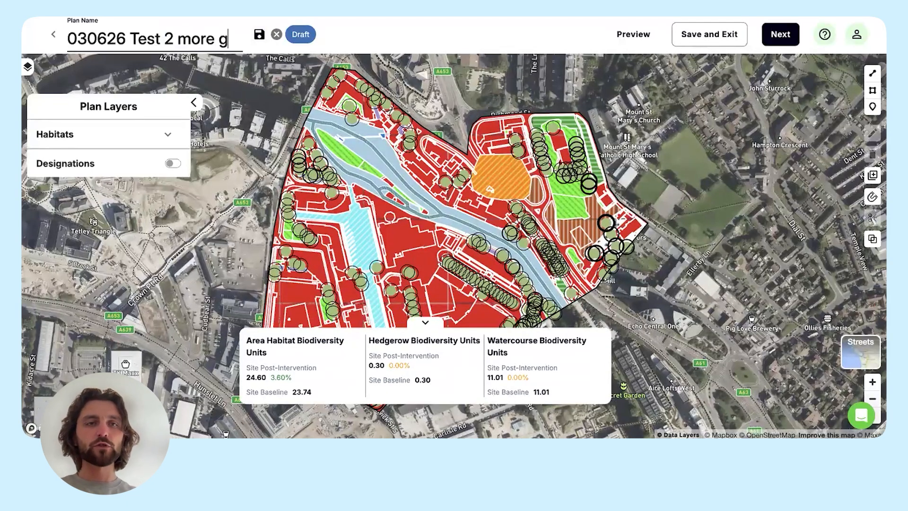
{"action": "key", "text": "BackSpace"}
{"action": "key", "text": "BackSpace"}
{"action": "key", "text": "BackSpace"}
{"action": "key", "text": "BackSpace"}
{"action": "key", "text": "BackSpace"}
{"action": "key", "text": "BackSpace"}
{"action": "type", "text": "enrouse"}
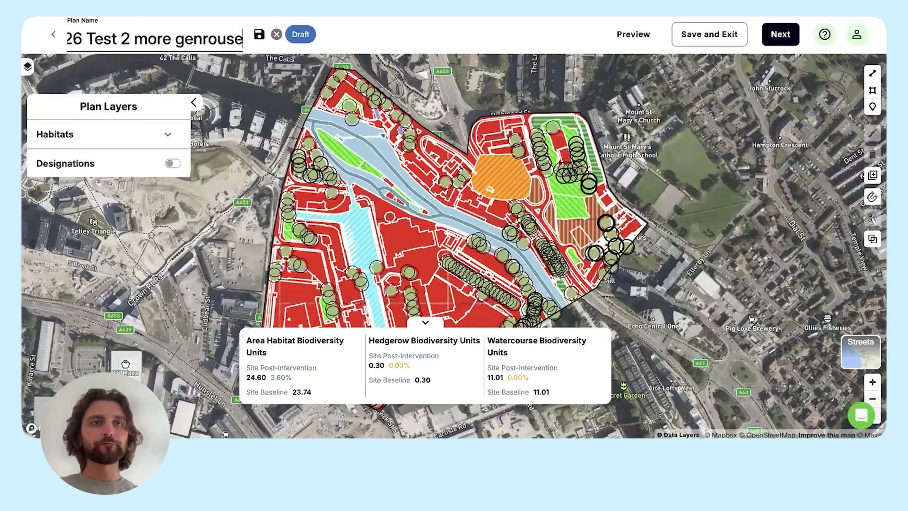
{"action": "key", "text": "Return"}
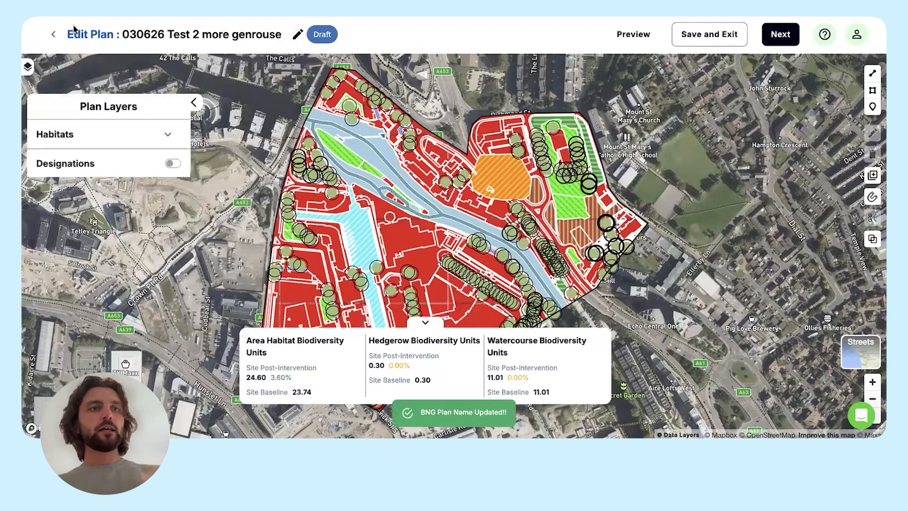
Step: Return to the plan list and export the metric tool for the plan 030626 Test 1
{"action": "left_click", "coordinate": [54, 35]}
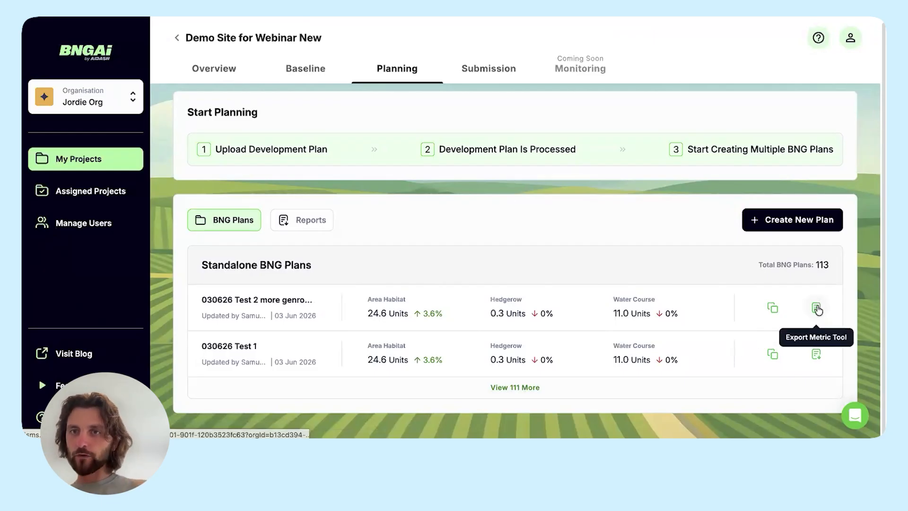
{"action": "left_click", "coordinate": [817, 350]}
{"action": "left_click", "coordinate": [560, 268]}
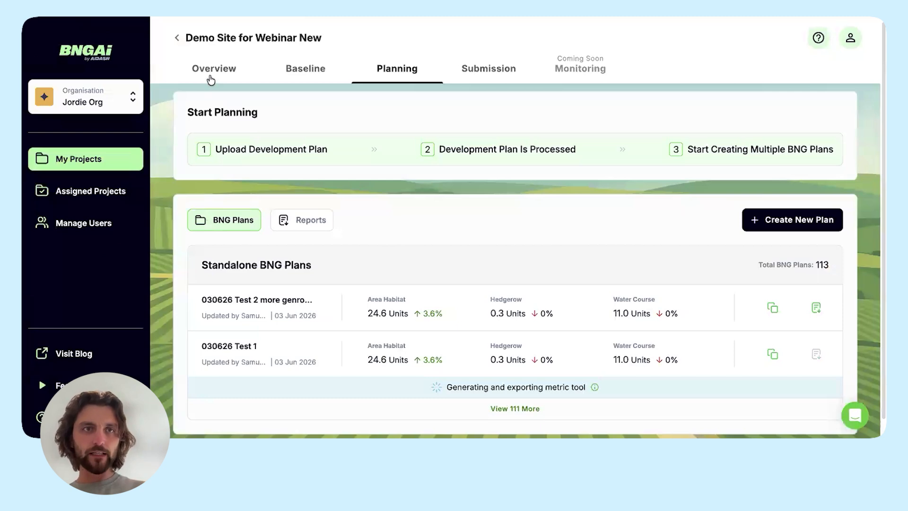
Step: Go to the project overview's documents and download the Statutory Biodiversity Metric dated 02 Jun 2026
{"action": "left_click", "coordinate": [215, 68]}
{"action": "scroll", "coordinate": [185, 66], "scroll_direction": "down", "scroll_amount": 1}
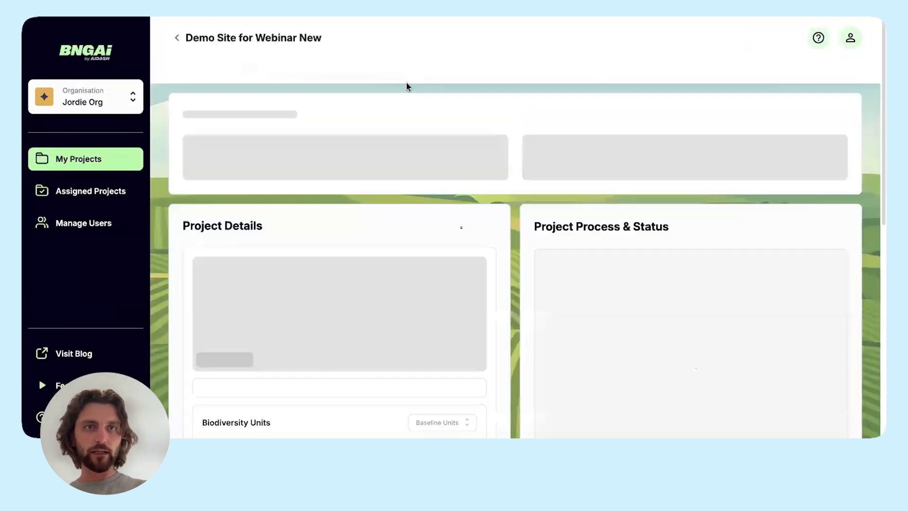
{"action": "scroll", "coordinate": [518, 104], "scroll_direction": "down", "scroll_amount": 10}
{"action": "scroll", "coordinate": [473, 156], "scroll_direction": "down", "scroll_amount": 2}
{"action": "scroll", "coordinate": [426, 256], "scroll_direction": "up", "scroll_amount": 4}
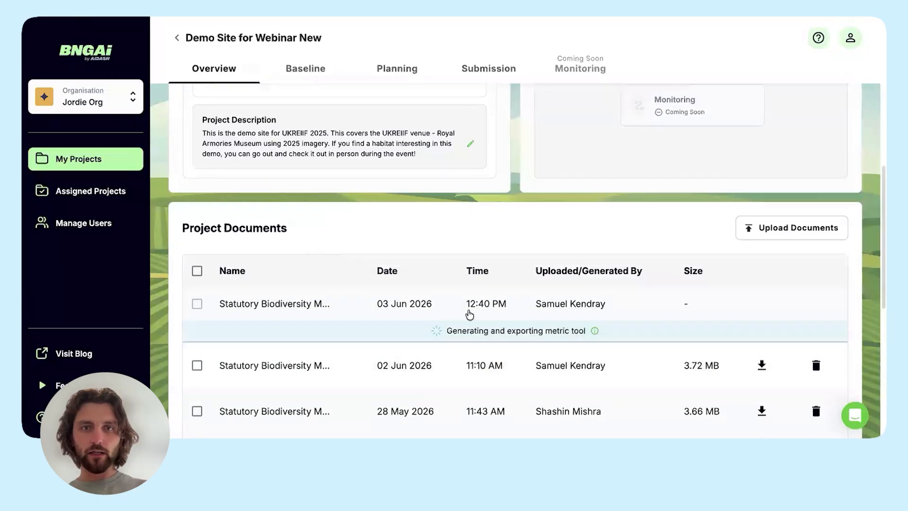
{"action": "scroll", "coordinate": [568, 331], "scroll_direction": "down", "scroll_amount": 1}
{"action": "left_click", "coordinate": [761, 342]}
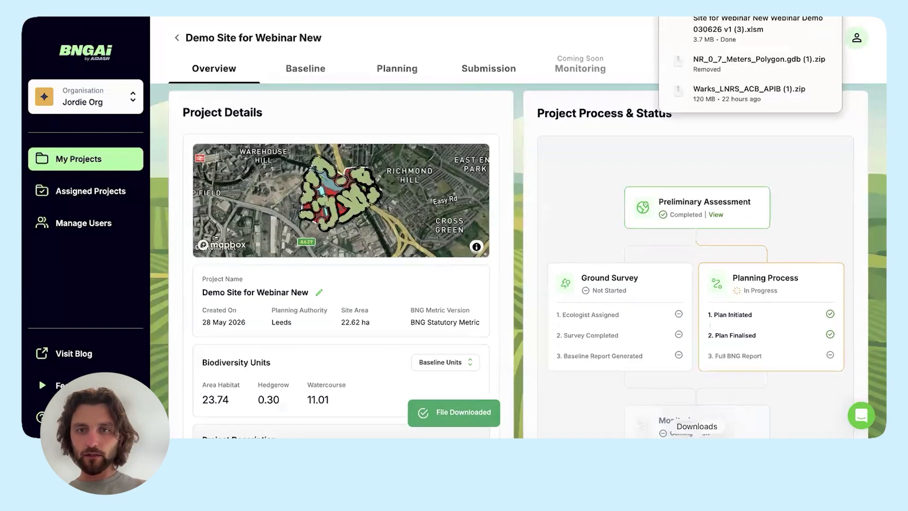
Step: Switch to the metric workbook in Excel, check the A-3 enhancement and A-2 creation sheets including the habitat reference number, and minimise it
{"action": "left_click", "coordinate": [697, 435]}
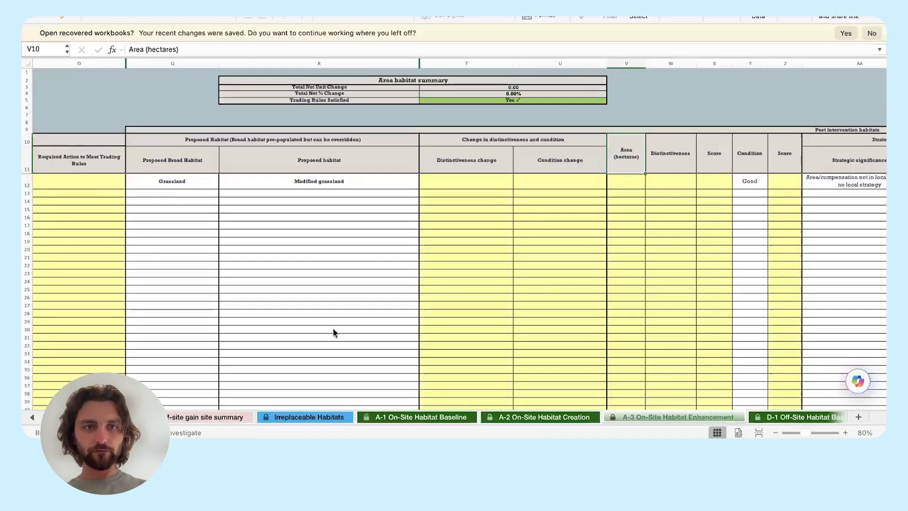
{"action": "left_click", "coordinate": [333, 328]}
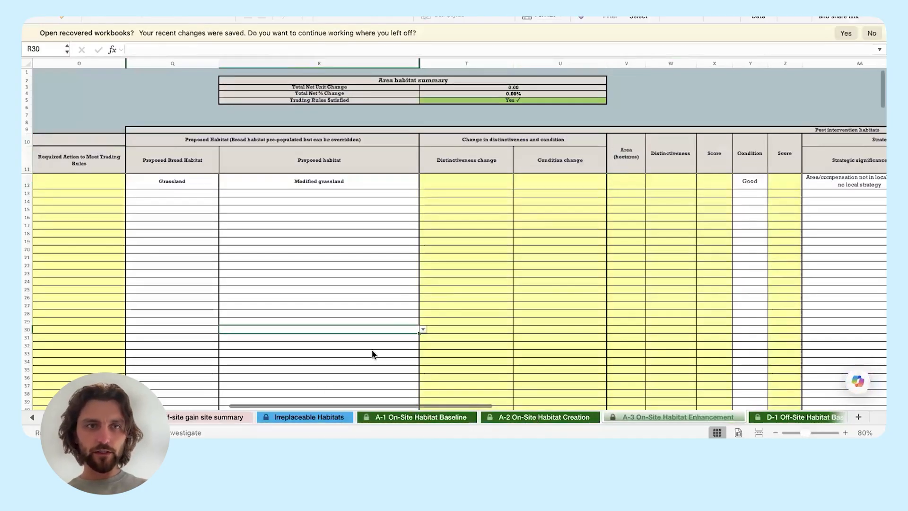
{"action": "left_click", "coordinate": [544, 417]}
{"action": "left_click_drag", "start_coordinate": [343, 406], "coordinate": [771, 220]}
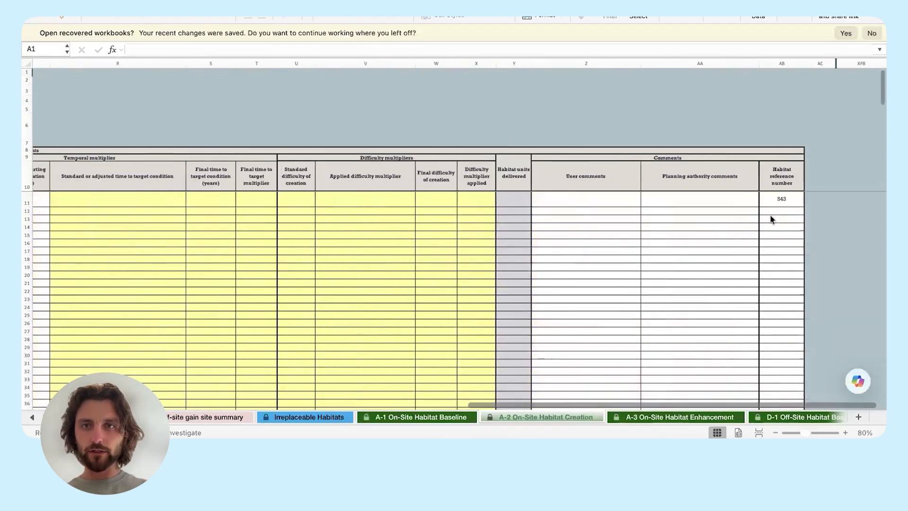
{"action": "left_click", "coordinate": [781, 199]}
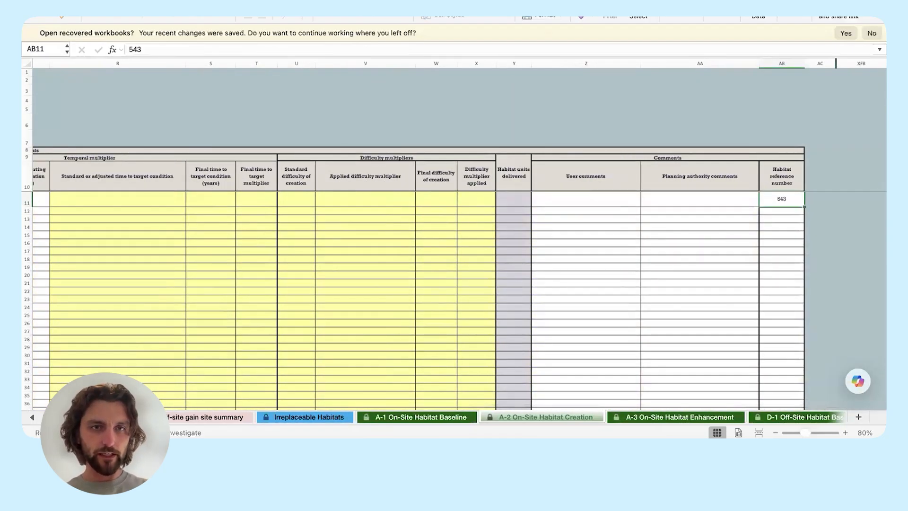
{"action": "key", "text": "super+m"}
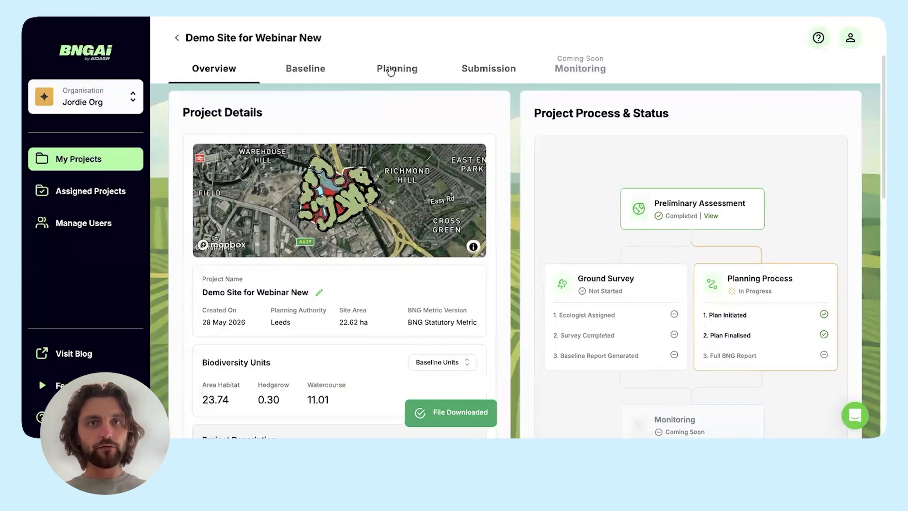
Step: Open the plan 030626 Test 1 from the project's planning page and advance it to the approval stage
{"action": "left_click", "coordinate": [392, 68]}
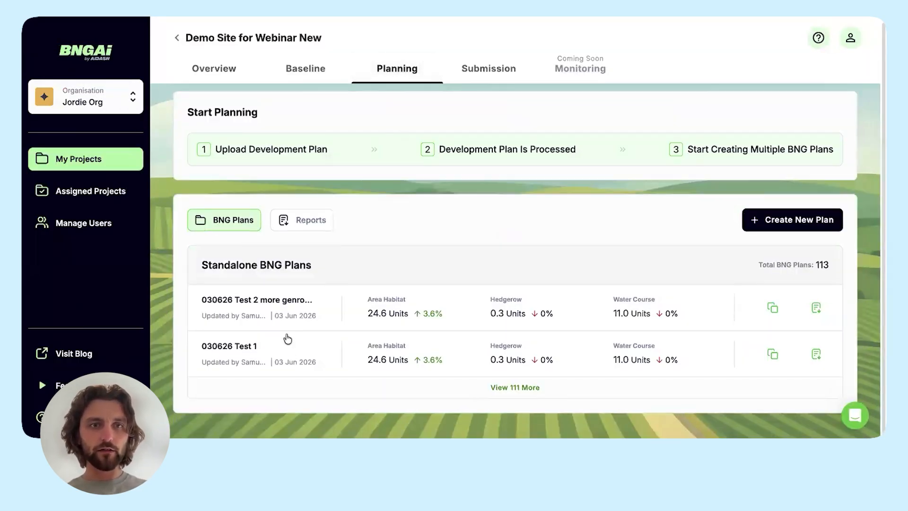
{"action": "left_click", "coordinate": [296, 342]}
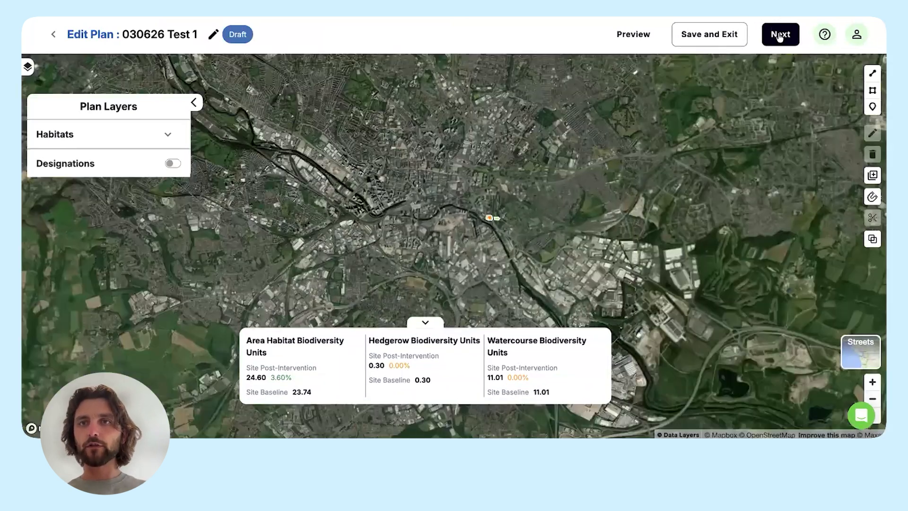
{"action": "left_click", "coordinate": [780, 40]}
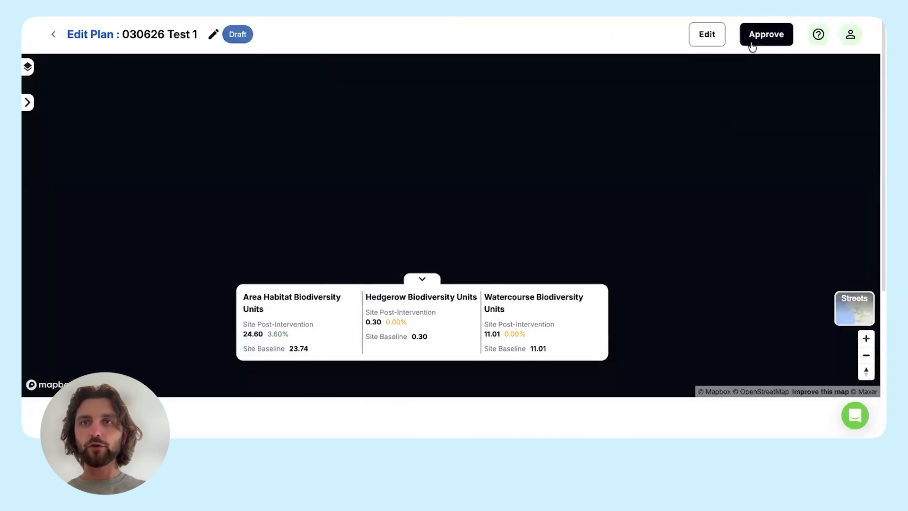
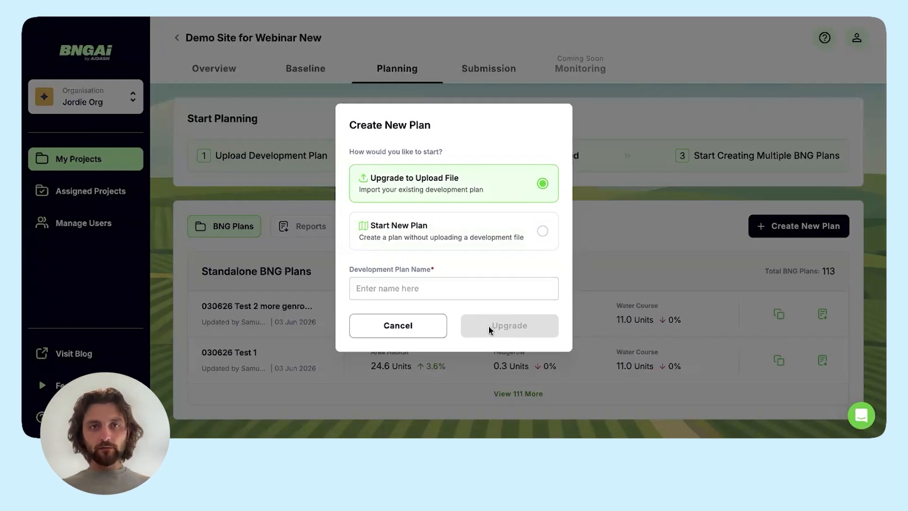
{"action": "left_click", "coordinate": [484, 298]}
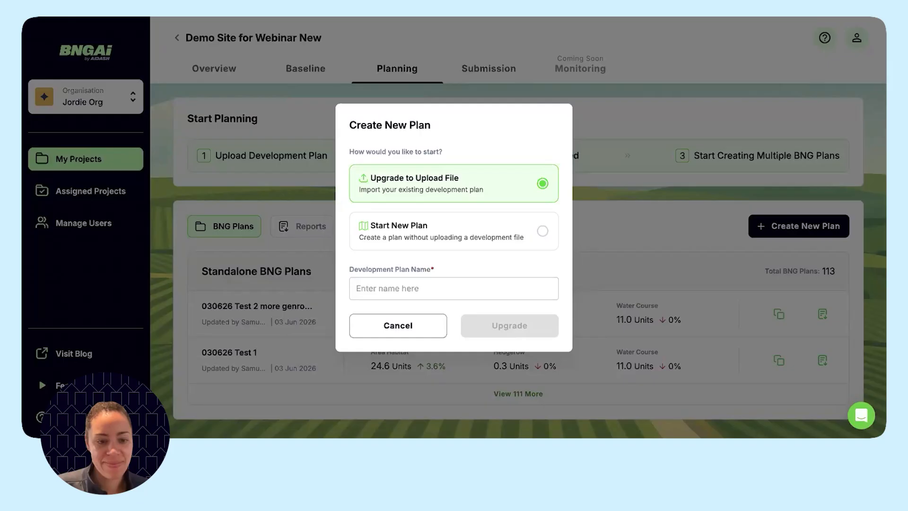
Step: Cancel creating a new plan and look over the project's list of standalone BNG plans
{"action": "left_click", "coordinate": [397, 325]}
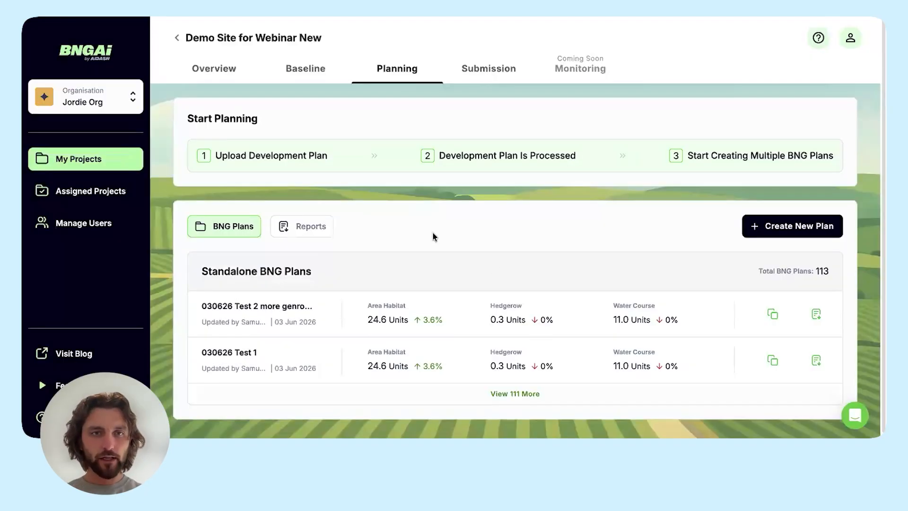
{"action": "scroll", "coordinate": [320, 269], "scroll_direction": "down", "scroll_amount": 1}
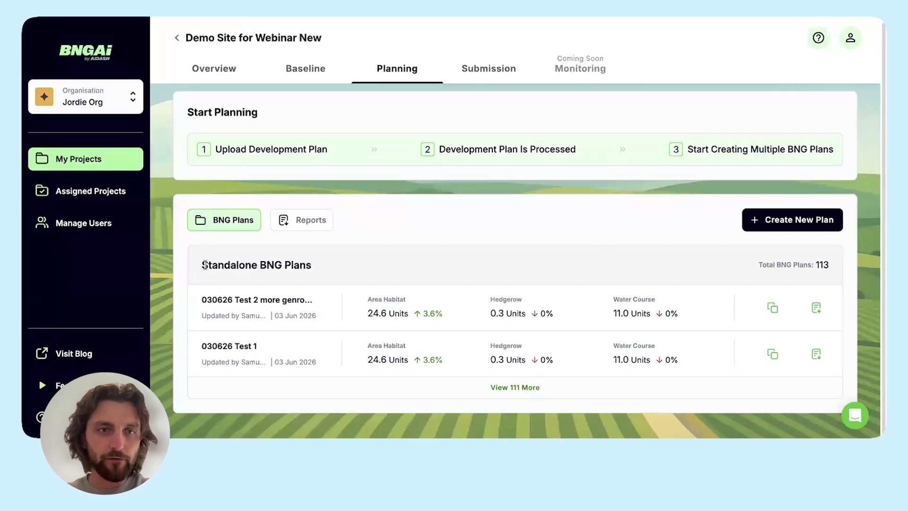
{"action": "left_click_drag", "start_coordinate": [198, 266], "coordinate": [320, 265]}
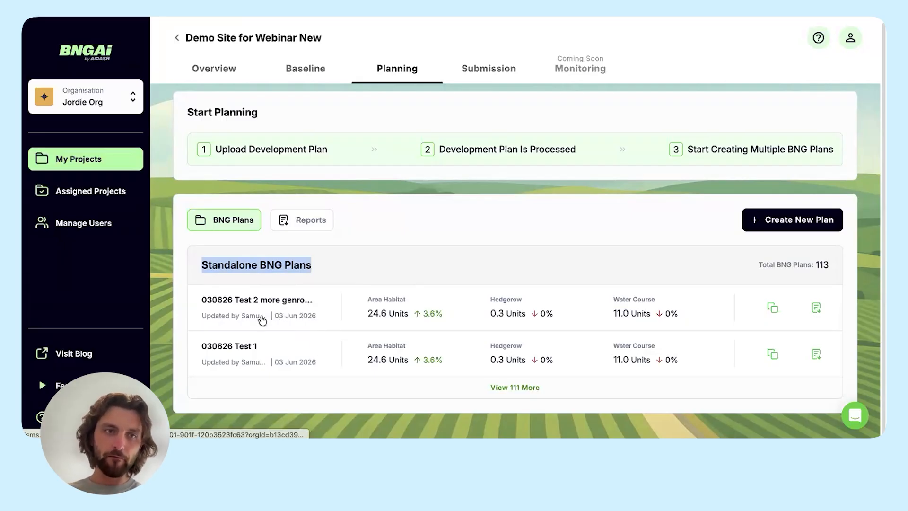
{"action": "left_click", "coordinate": [304, 268]}
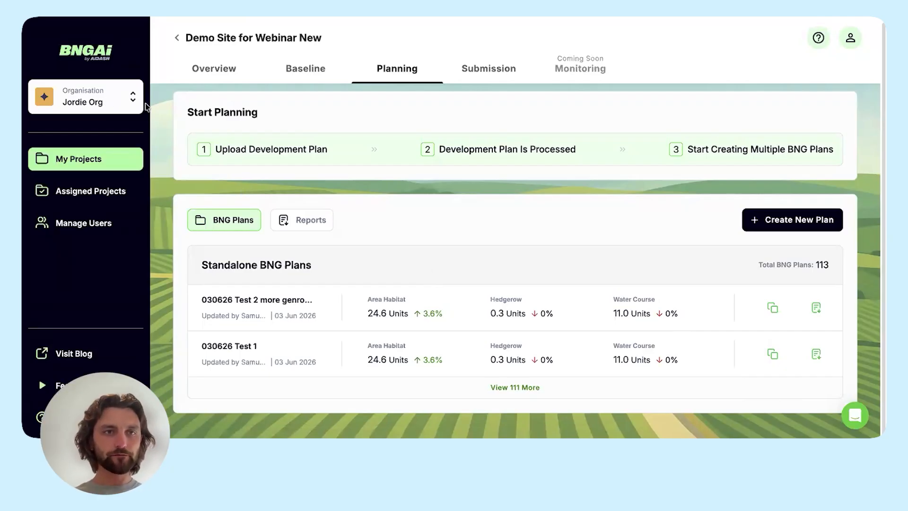
Step: Switch to the organisation BNGAI DEMO and open the planning page of the BNGAI Demo Project
{"action": "left_click", "coordinate": [110, 104]}
{"action": "scroll", "coordinate": [237, 166], "scroll_direction": "down", "scroll_amount": 4}
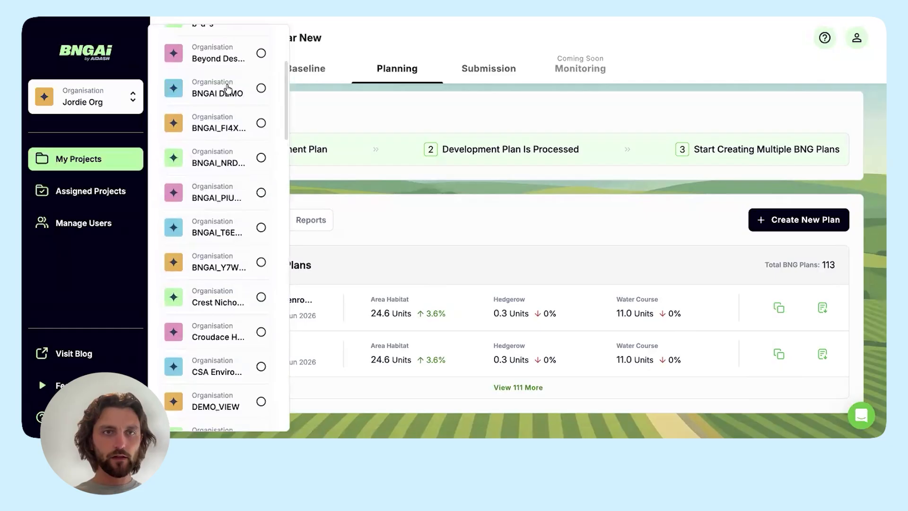
{"action": "left_click", "coordinate": [218, 76]}
{"action": "scroll", "coordinate": [573, 169], "scroll_direction": "down", "scroll_amount": 4}
{"action": "scroll", "coordinate": [573, 169], "scroll_direction": "down", "scroll_amount": 15}
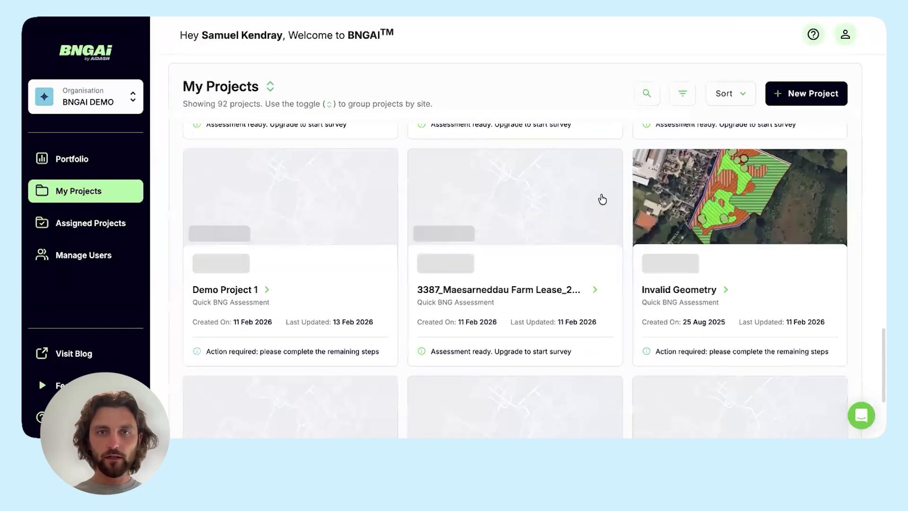
{"action": "scroll", "coordinate": [624, 262], "scroll_direction": "up", "scroll_amount": 5}
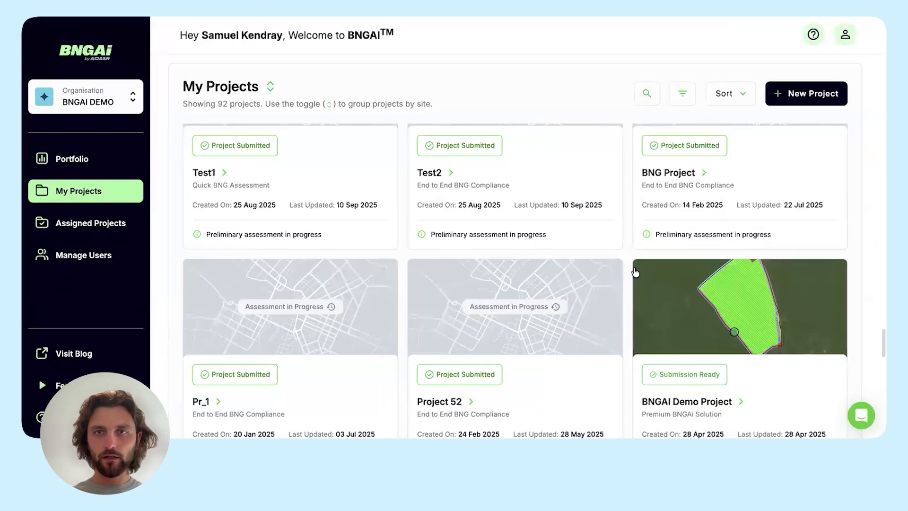
{"action": "left_click", "coordinate": [484, 73]}
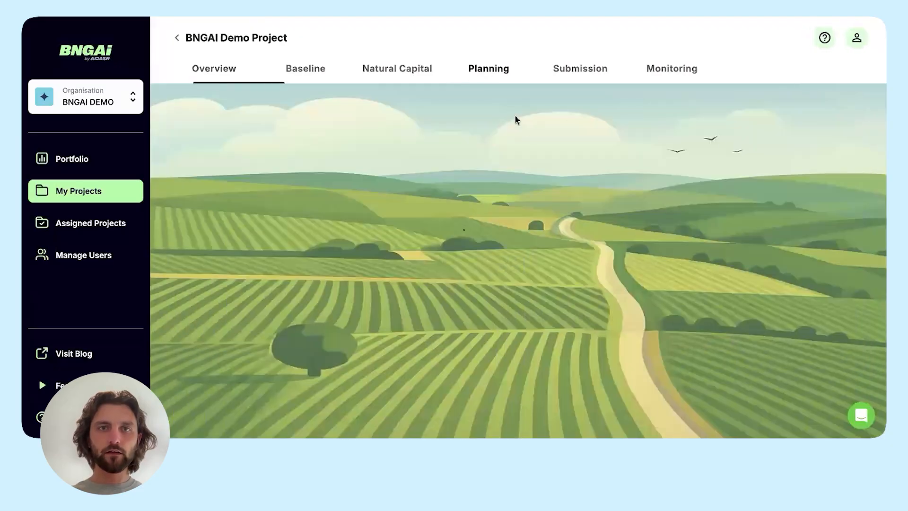
{"action": "scroll", "coordinate": [530, 104], "scroll_direction": "down", "scroll_amount": 1}
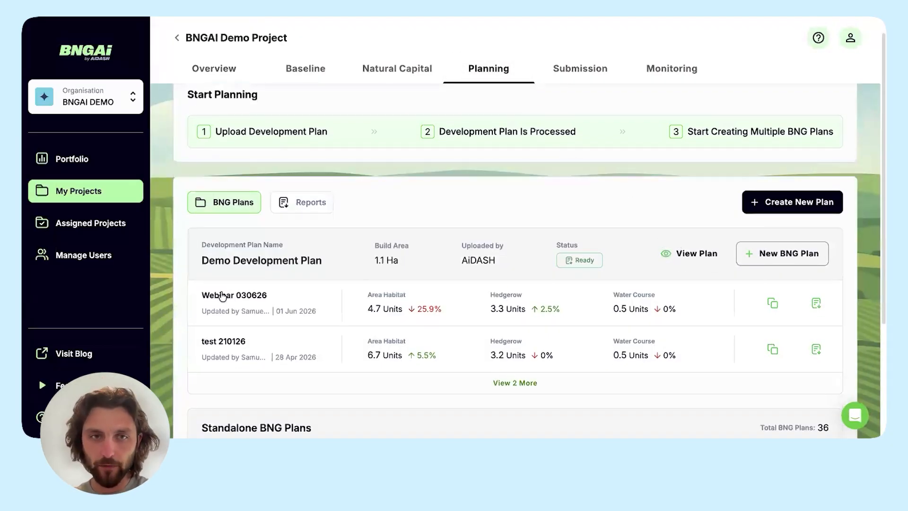
{"action": "scroll", "coordinate": [674, 239], "scroll_direction": "down", "scroll_amount": 1}
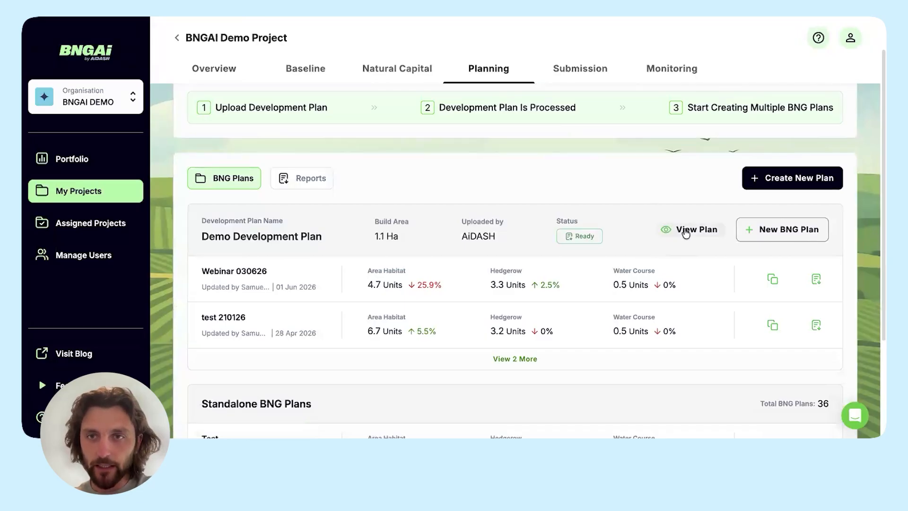
Step: Examine the project's baseline habitat figures and baseline map, and return to the planning page
{"action": "left_click", "coordinate": [291, 68]}
{"action": "scroll", "coordinate": [535, 149], "scroll_direction": "down", "scroll_amount": 3}
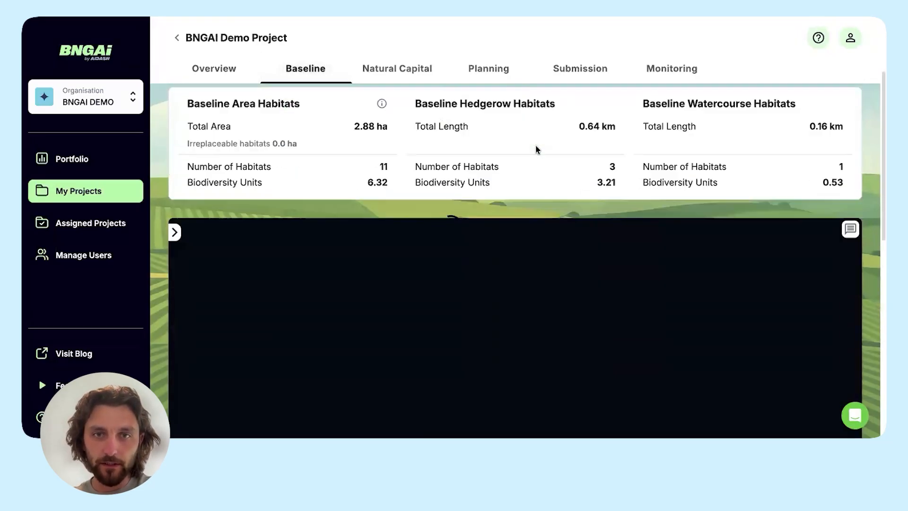
{"action": "scroll", "coordinate": [535, 150], "scroll_direction": "down", "scroll_amount": 5}
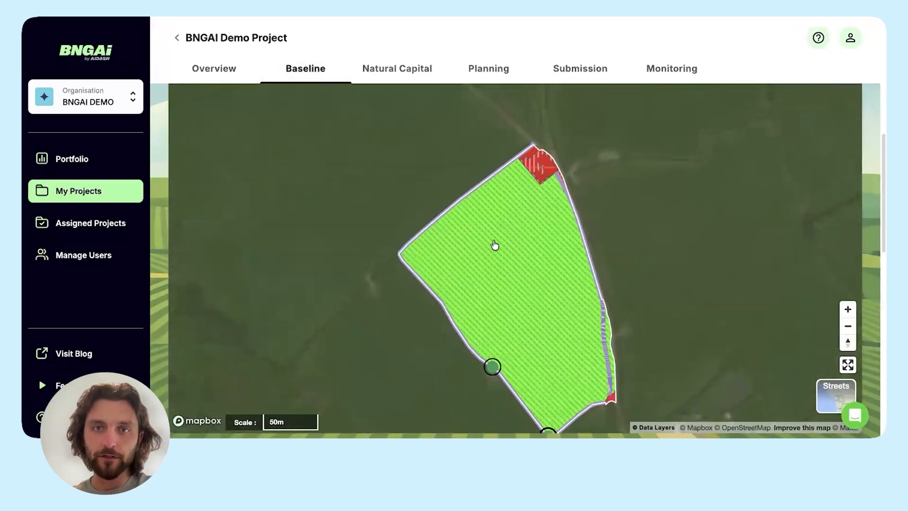
{"action": "left_click", "coordinate": [479, 78]}
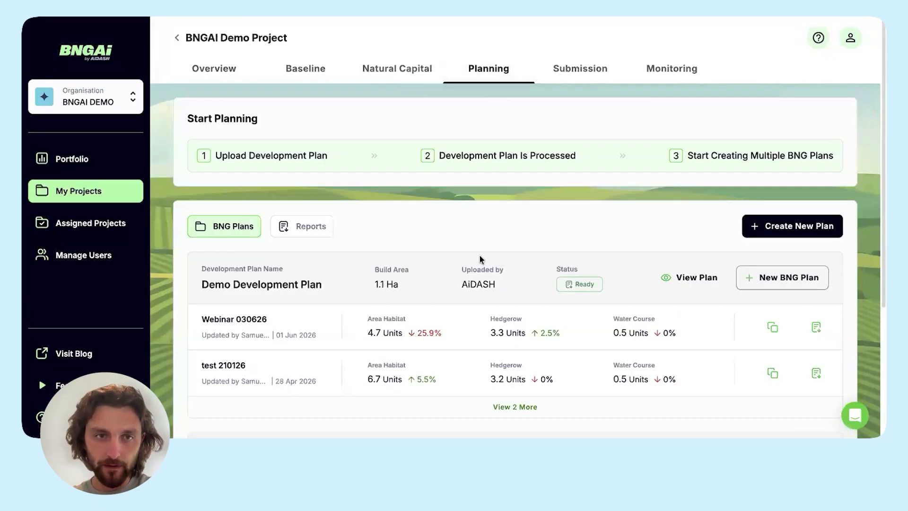
Step: View the Demo Development Plan's layout on the map and return to the plan list
{"action": "left_click", "coordinate": [695, 280]}
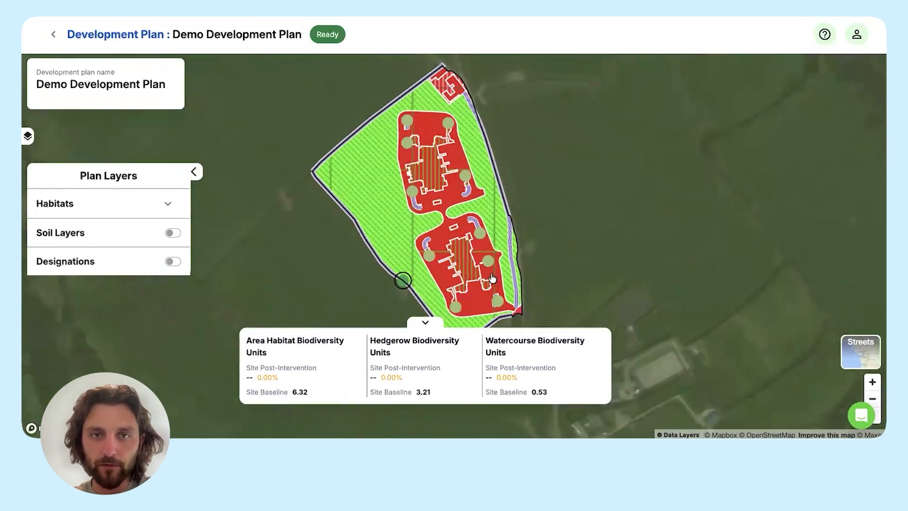
{"action": "scroll", "coordinate": [469, 218], "scroll_direction": "up", "scroll_amount": 2}
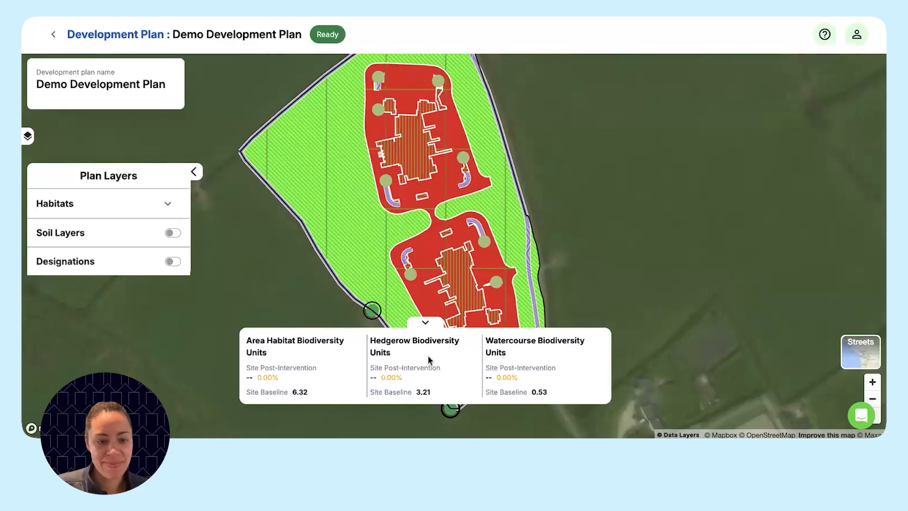
{"action": "left_click", "coordinate": [53, 34]}
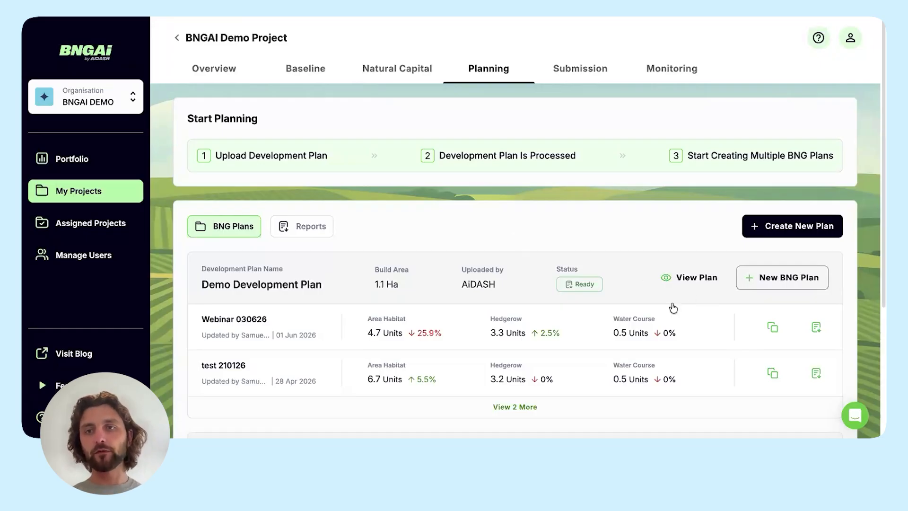
Step: Open the BNG plan Webinar 030626 under the Demo Development Plan for editing
{"action": "left_click", "coordinate": [808, 283]}
{"action": "left_click", "coordinate": [416, 266]}
{"action": "left_click", "coordinate": [473, 312]}
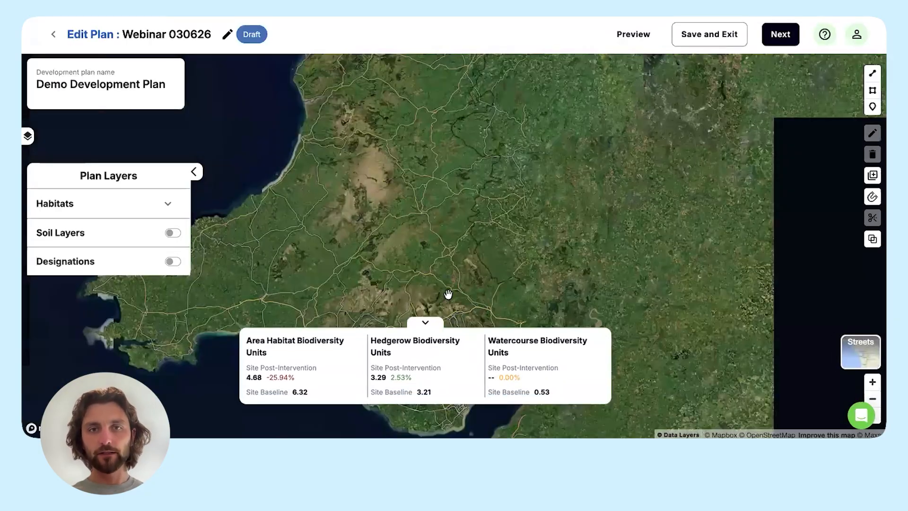
{"action": "scroll", "coordinate": [447, 242], "scroll_direction": "up", "scroll_amount": 10}
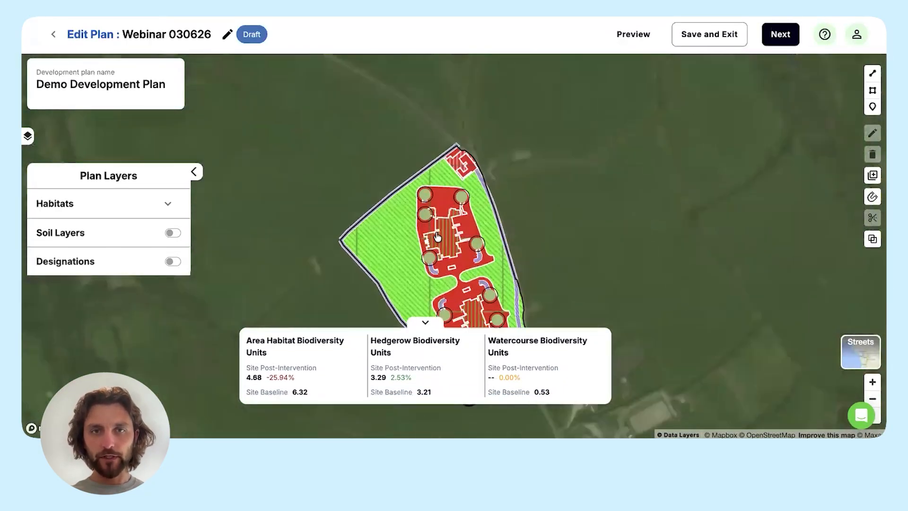
Step: Enable snapping and draw a small polygon in the green habitat, following the western edge of the northern red development block
{"action": "left_click", "coordinate": [873, 90]}
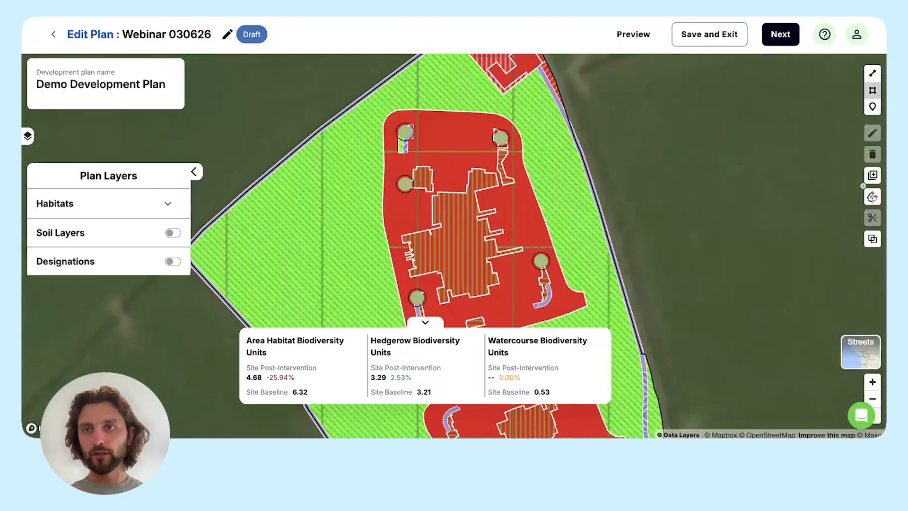
{"action": "left_click", "coordinate": [873, 196]}
{"action": "left_click", "coordinate": [848, 275]}
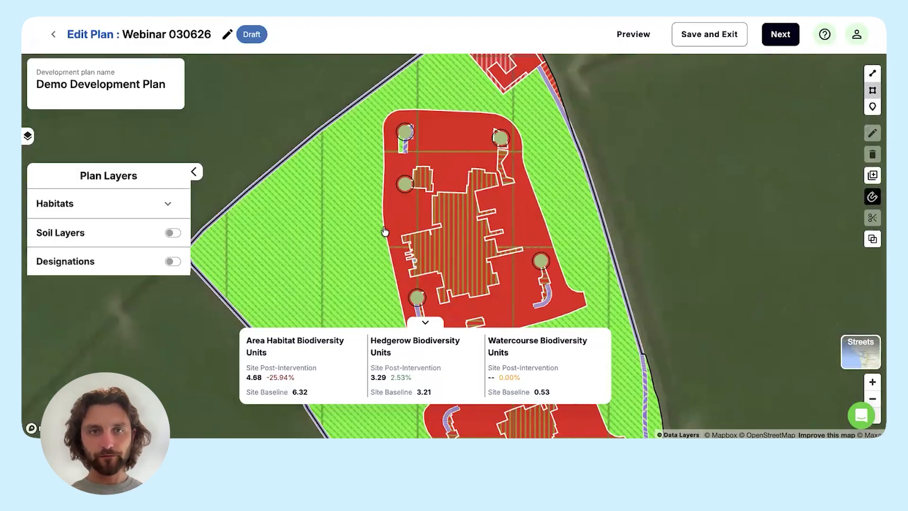
{"action": "left_click", "coordinate": [383, 204]}
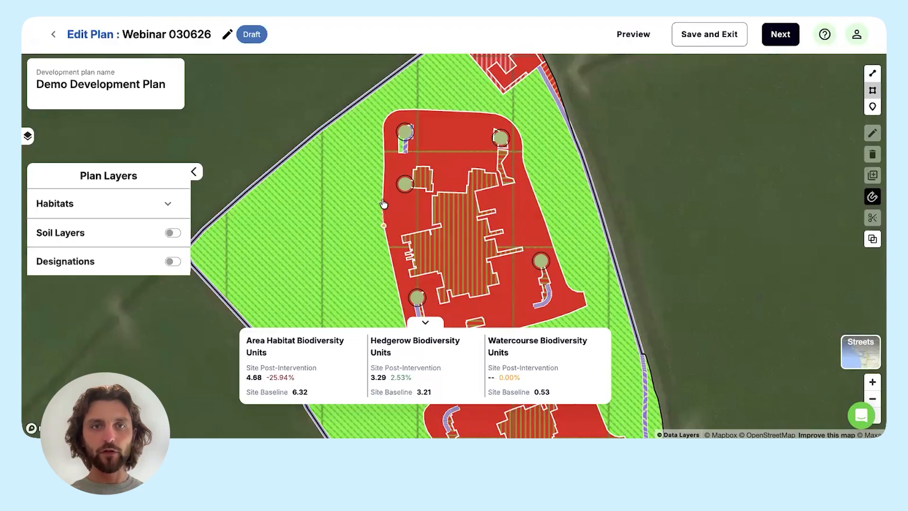
{"action": "left_click", "coordinate": [383, 167]}
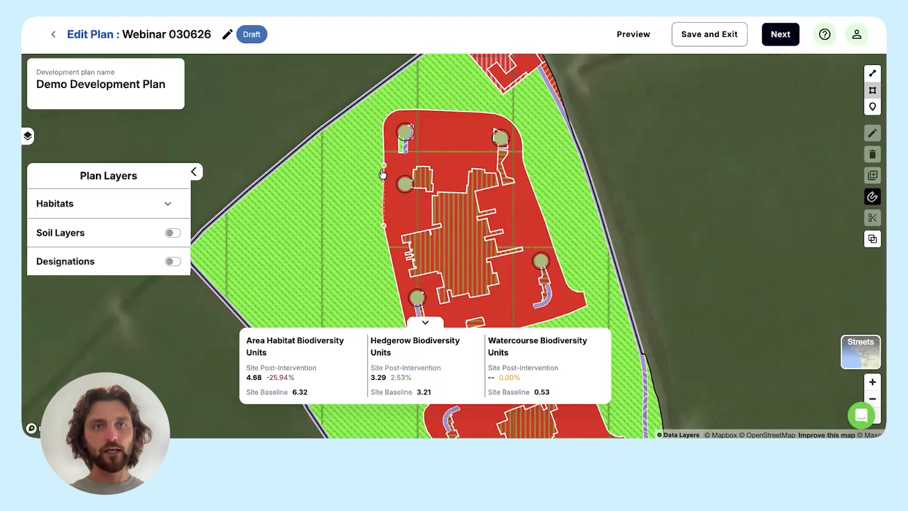
{"action": "left_click", "coordinate": [344, 169]}
{"action": "left_click", "coordinate": [327, 197]}
{"action": "left_click", "coordinate": [322, 224]}
{"action": "double_click", "coordinate": [341, 235]}
{"action": "left_click", "coordinate": [846, 258]}
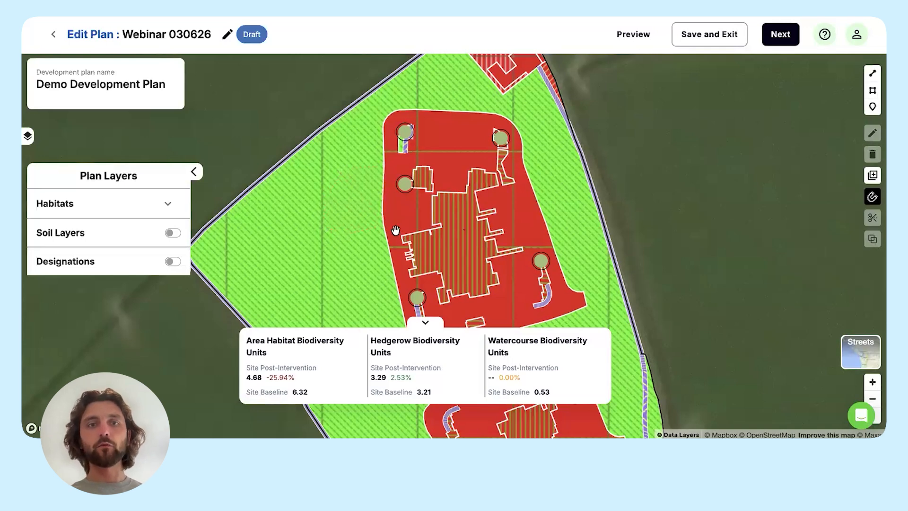